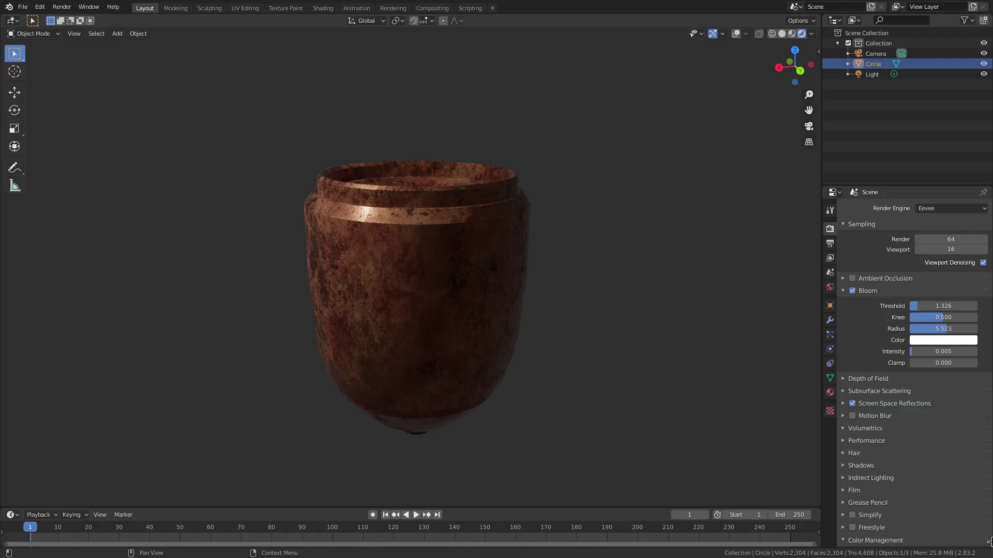
# Change the solid-shaded duplicate viewport into the Shader Editor for the vessel's material and collapse its sidebar.
pyautogui.moveTo(529, 265); pyautogui.dragTo(516, 290, button='middle')
pyautogui.scroll(2, 553, 262)
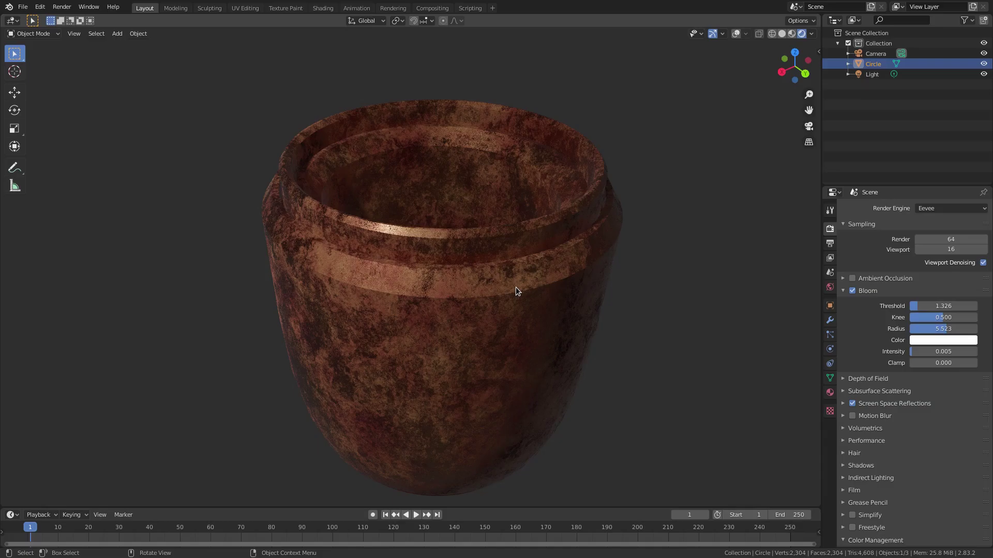
pyautogui.moveTo(516, 287); pyautogui.dragTo(507, 248, button='middle')
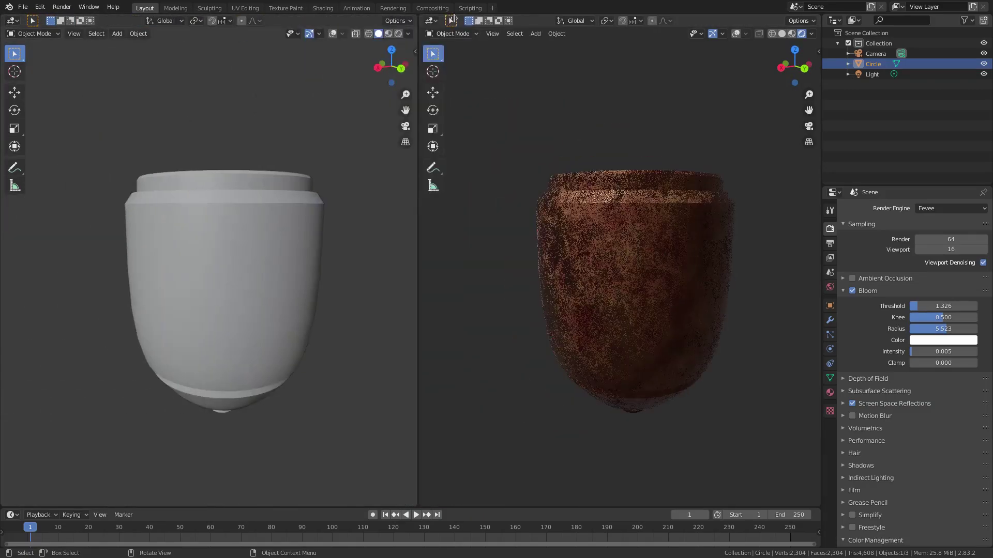
pyautogui.click(12, 21)
pyautogui.click(36, 93)
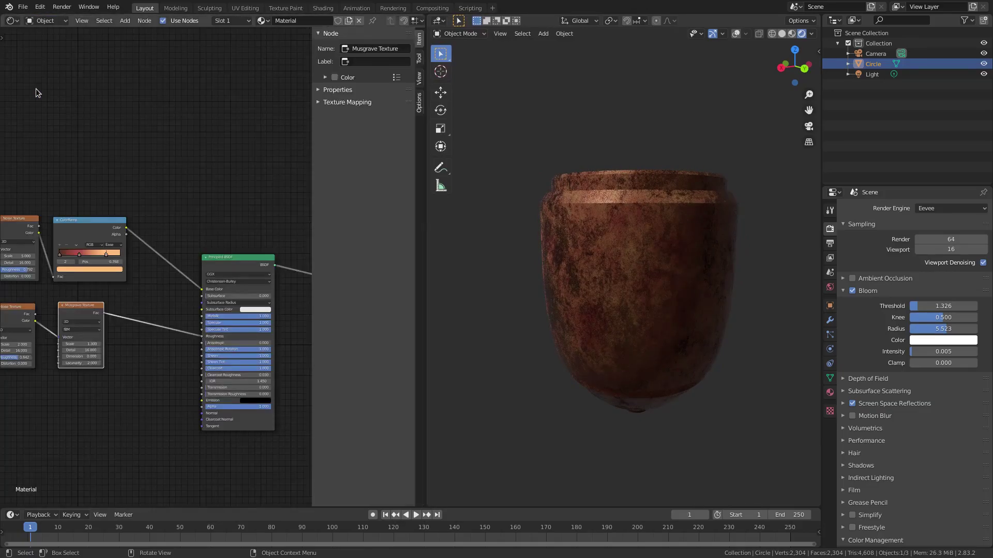
pyautogui.moveTo(312, 201); pyautogui.dragTo(434, 190)
# Rearrange the material nodes closer together so the whole tree from the noise textures to the Material Output fits in view.
pyautogui.moveTo(259, 209); pyautogui.dragTo(238, 185, button='middle')
pyautogui.moveTo(267, 237); pyautogui.dragTo(226, 215)
pyautogui.moveTo(395, 242); pyautogui.dragTo(310, 227)
pyautogui.moveTo(192, 239); pyautogui.dragTo(235, 229, button='middle')
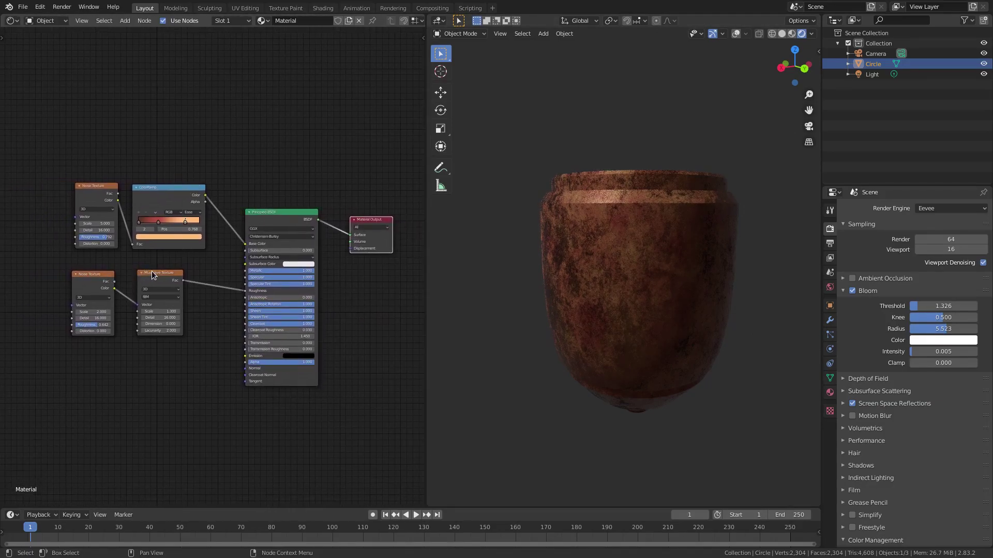
pyautogui.moveTo(154, 275); pyautogui.dragTo(175, 271)
pyautogui.moveTo(98, 279); pyautogui.dragTo(126, 274)
pyautogui.moveTo(162, 188)
pyautogui.mouseDown()
pyautogui.moveTo(190, 188)
pyautogui.moveTo(170, 188)
pyautogui.mouseUp()
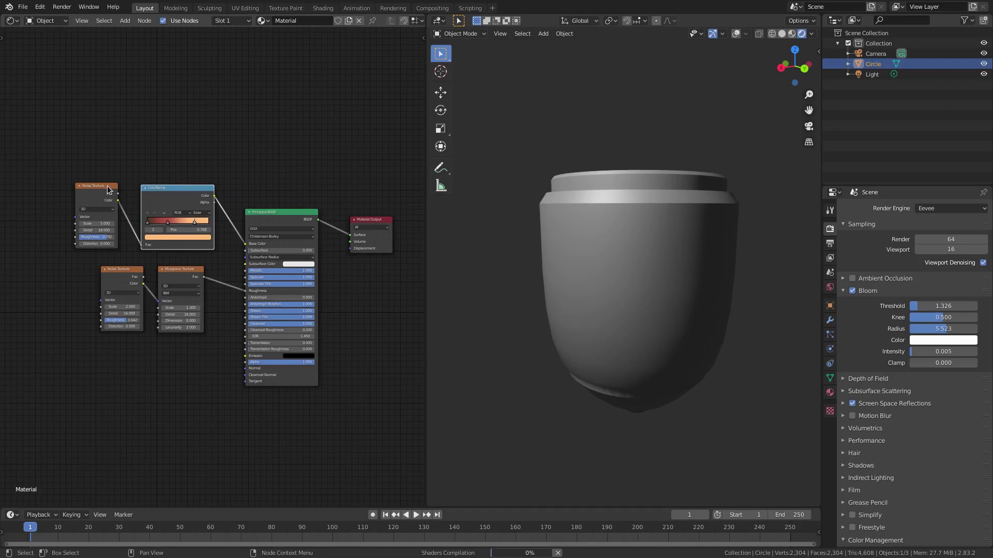
# Disconnect the ColorRamp from the shader's Base Color and move it with its Noise Texture up out of the way.
pyautogui.scroll(2, 191, 203)
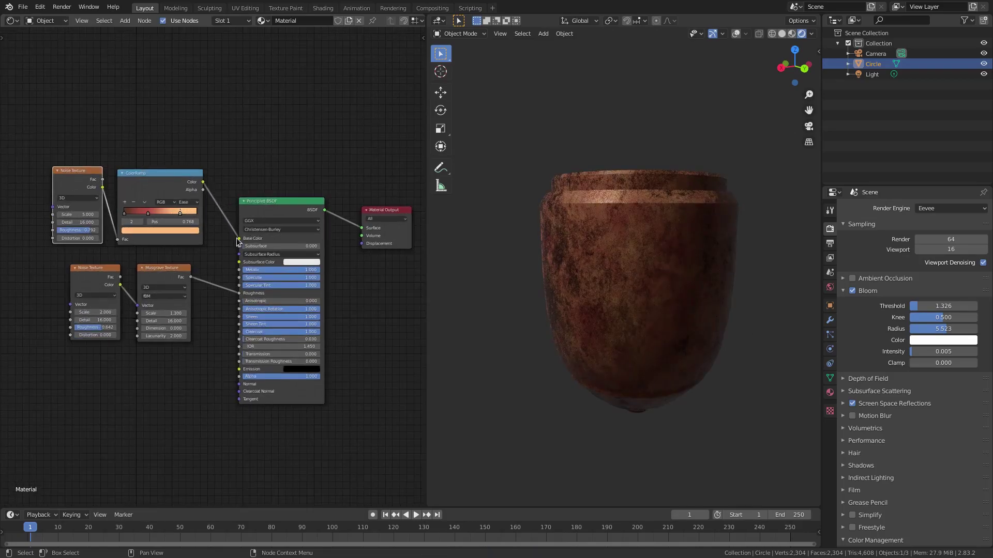
pyautogui.moveTo(237, 241); pyautogui.dragTo(209, 323)
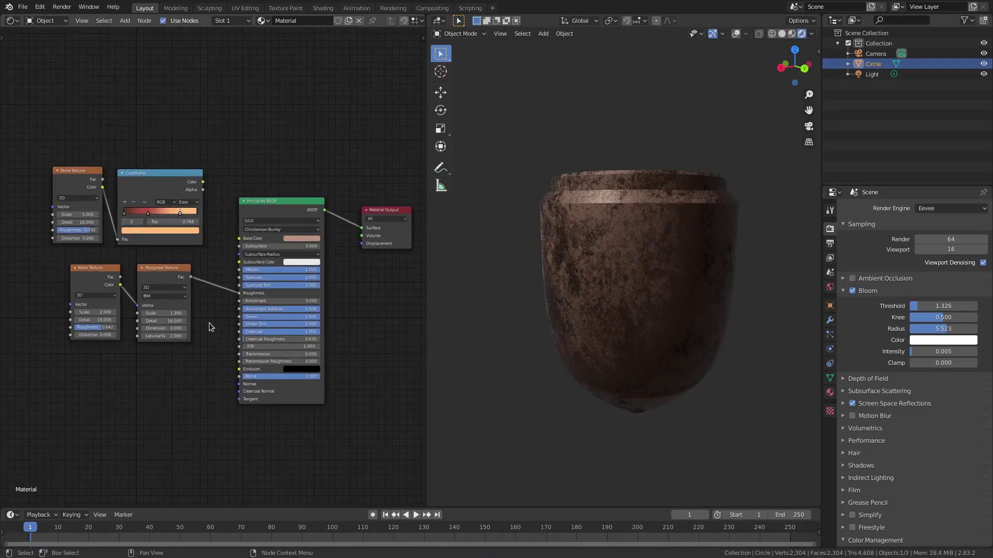
pyautogui.scroll(4, 637, 271)
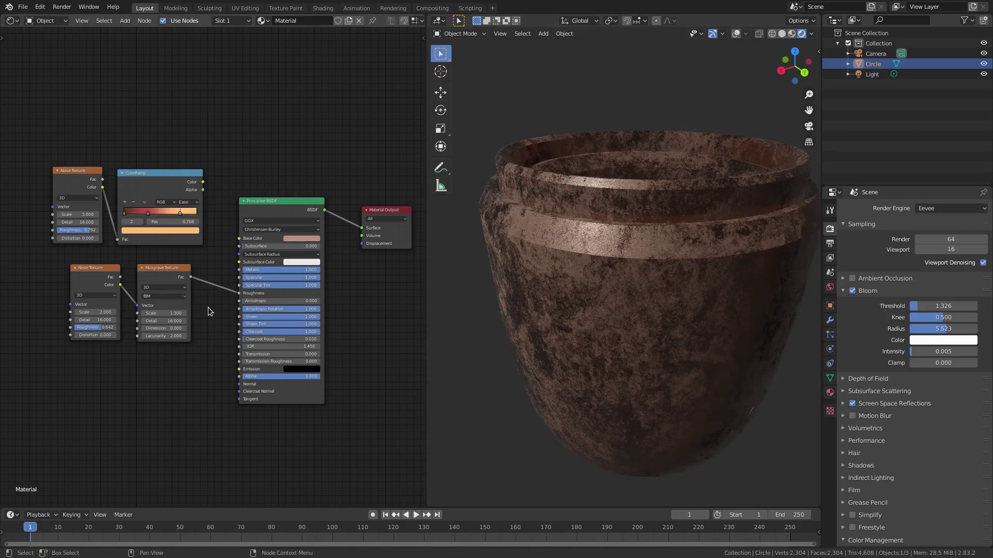
pyautogui.press('b')
pyautogui.moveTo(212, 254); pyautogui.dragTo(41, 152)
pyautogui.press('g')
pyautogui.click(141, 77)
# Reposition the Principled BSDF, Musgrave Texture and remaining Noise Texture nodes closer to each other.
pyautogui.scroll(3, 203, 230)
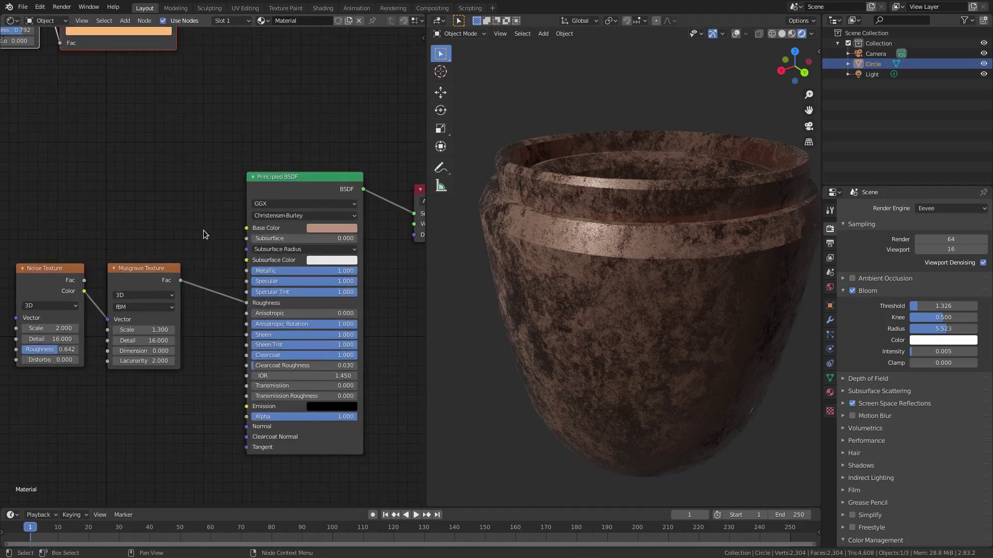
pyautogui.scroll(1, 214, 184)
pyautogui.moveTo(214, 184); pyautogui.dragTo(180, 183, button='middle')
pyautogui.moveTo(233, 184); pyautogui.dragTo(257, 189)
pyautogui.moveTo(94, 241); pyautogui.dragTo(136, 237)
pyautogui.moveTo(20, 238); pyautogui.dragTo(65, 232)
pyautogui.moveTo(248, 272); pyautogui.dragTo(234, 274)
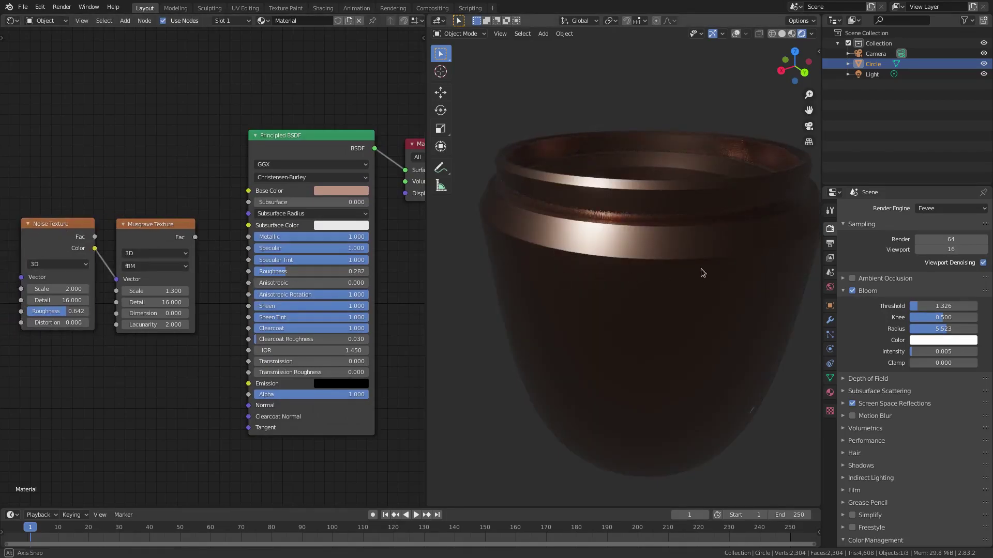
pyautogui.moveTo(700, 269)
pyautogui.mouseDown(button='middle')
pyautogui.moveTo(663, 233)
pyautogui.moveTo(669, 197)
pyautogui.moveTo(743, 264)
pyautogui.moveTo(731, 243)
pyautogui.moveTo(718, 325)
pyautogui.moveTo(716, 296)
pyautogui.moveTo(752, 198)
pyautogui.moveTo(752, 167)
pyautogui.moveTo(717, 319)
pyautogui.moveTo(721, 256)
pyautogui.moveTo(704, 197)
pyautogui.moveTo(710, 278)
pyautogui.mouseUp(button='middle')
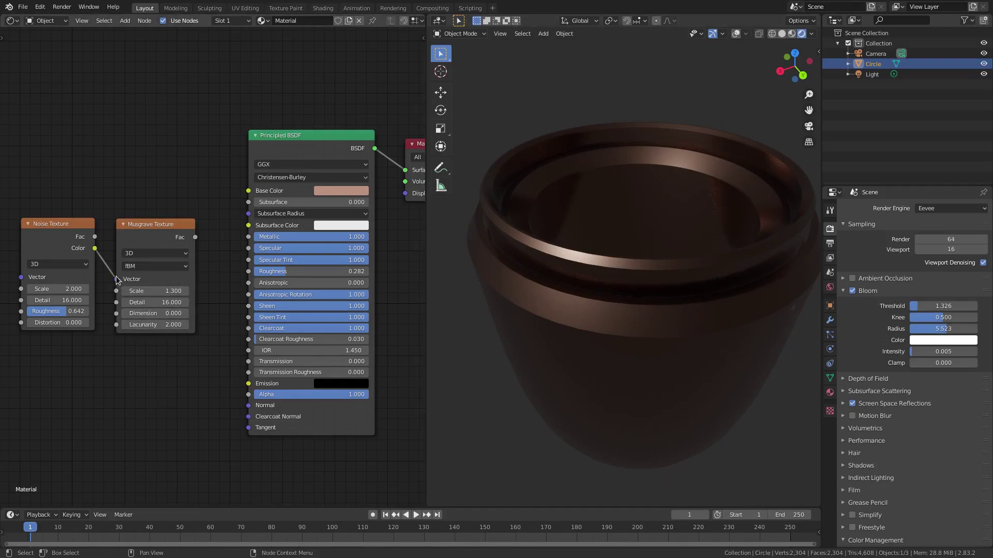
pyautogui.moveTo(117, 278); pyautogui.dragTo(107, 282)
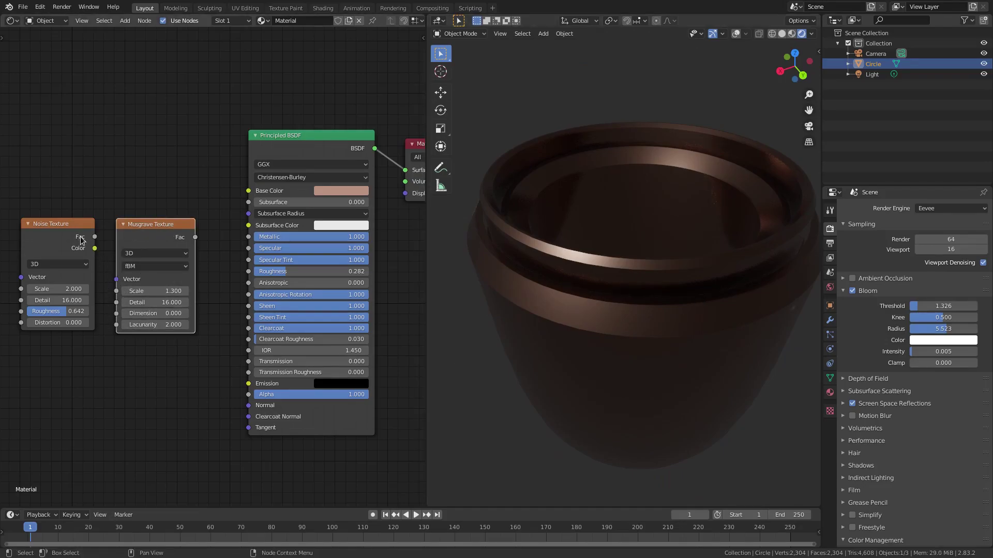
pyautogui.moveTo(78, 239); pyautogui.dragTo(212, 173)
pyautogui.hotkey('ctrl', 'z')
pyautogui.hotkey('ctrl', 'z')
pyautogui.hotkey('ctrl', 'z')
pyautogui.hotkey('ctrl', 'z')
pyautogui.hotkey('ctrl', 'z')
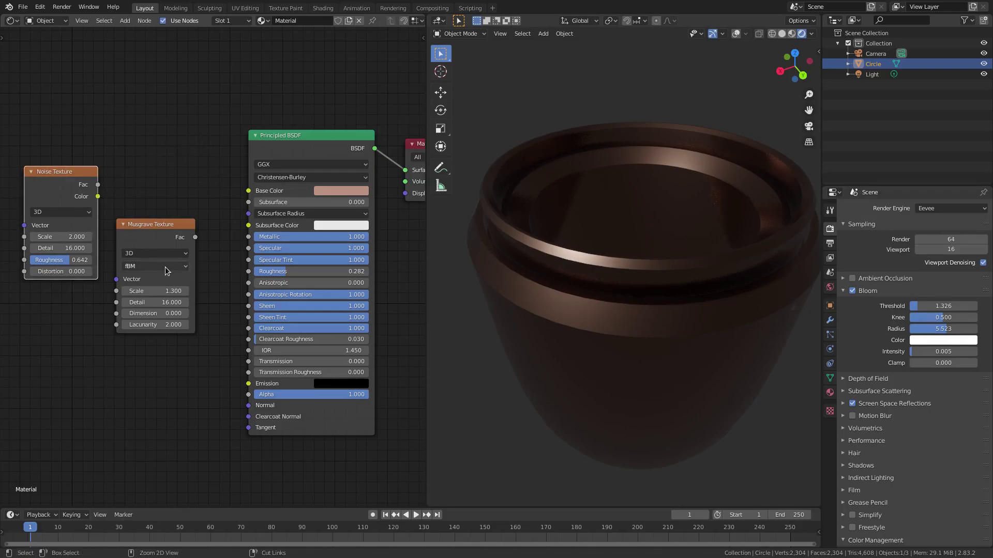
pyautogui.hotkey('ctrl', 'z')
pyautogui.hotkey('ctrl', 'z')
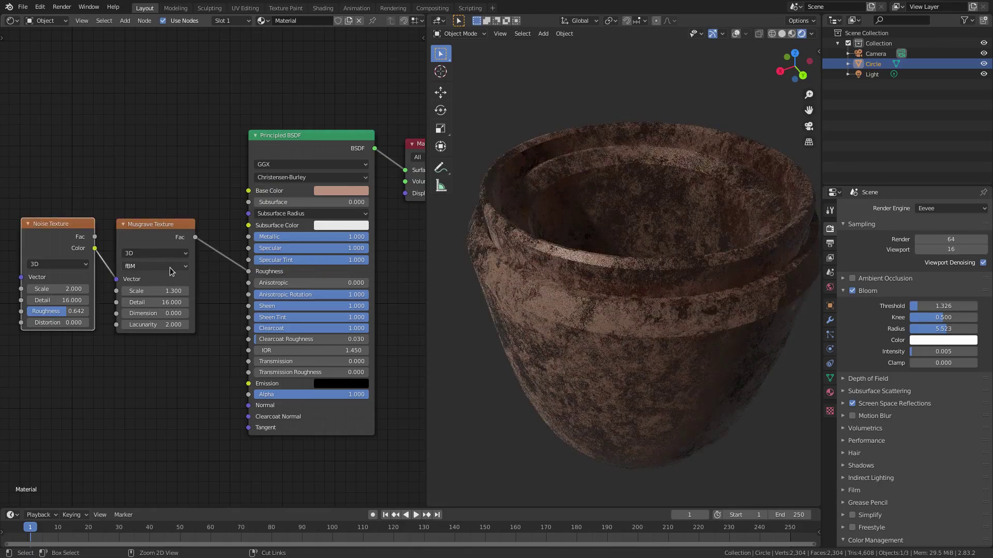
# Link the Noise Texture's Color directly to the shader's Roughness and move the bypassed Musgrave Texture node below the link.
pyautogui.moveTo(250, 272); pyautogui.dragTo(212, 277)
pyautogui.hotkey('ctrl', 'shift', 'z')
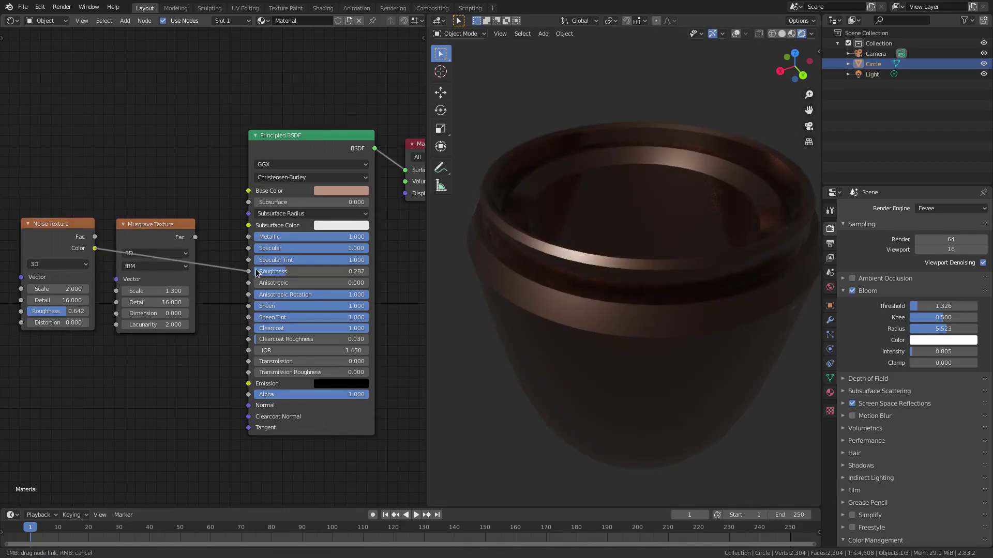
pyautogui.moveTo(80, 223); pyautogui.dragTo(90, 149)
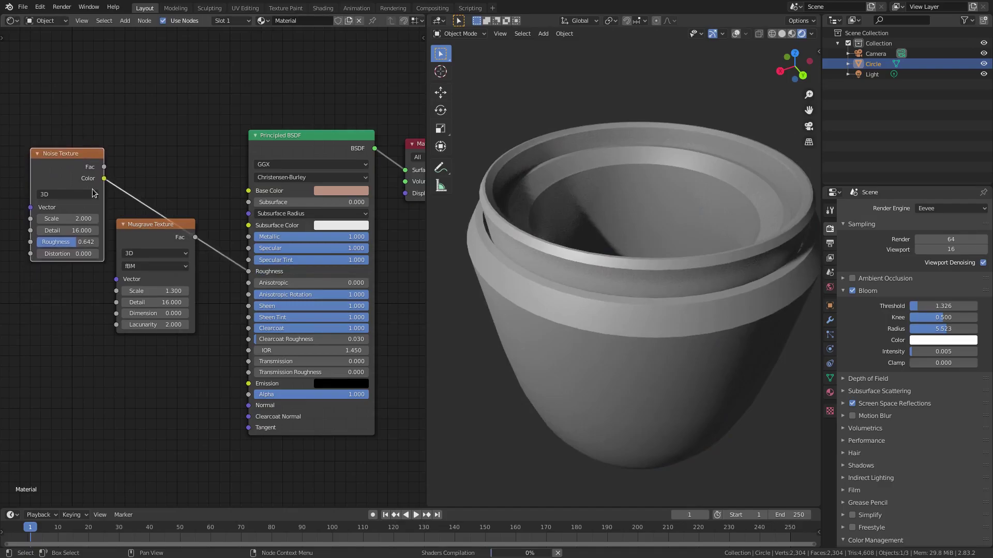
pyautogui.moveTo(142, 236); pyautogui.dragTo(147, 293)
pyautogui.moveTo(688, 377); pyautogui.dragTo(777, 217, button='middle')
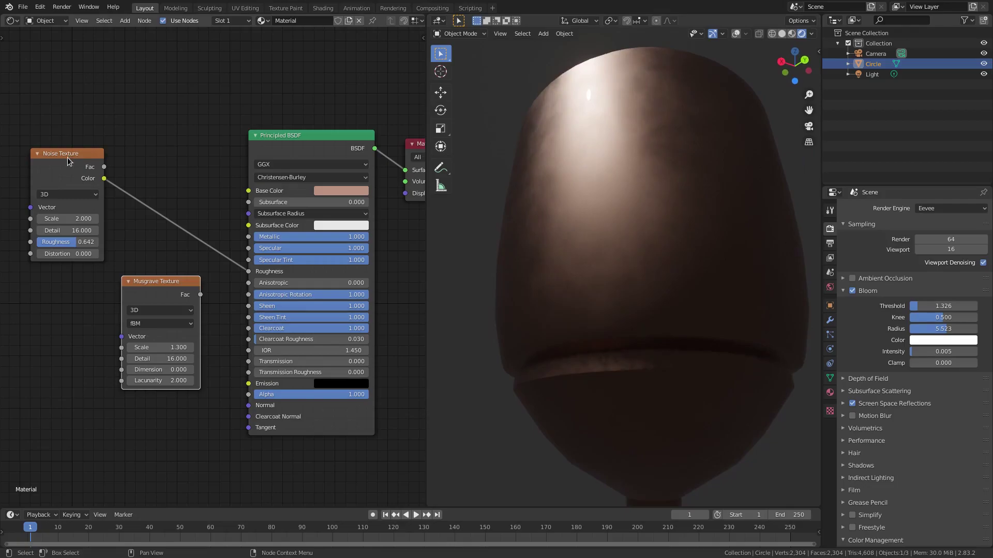
pyautogui.moveTo(138, 168); pyautogui.dragTo(141, 194, button='middle')
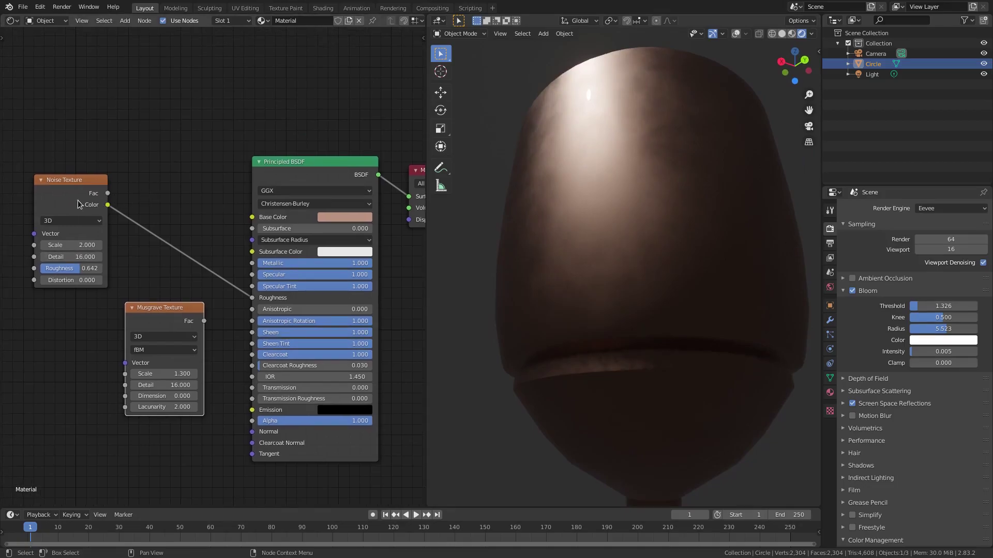
pyautogui.moveTo(94, 168); pyautogui.dragTo(99, 180, button='middle')
pyautogui.hotkey('shift', 'a')
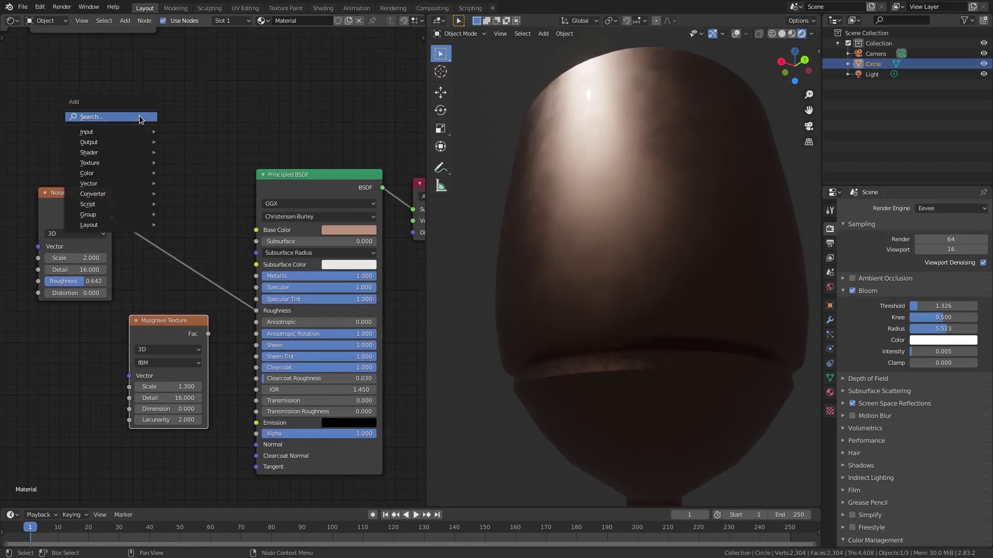
pyautogui.click(139, 118)
pyautogui.write('noise')
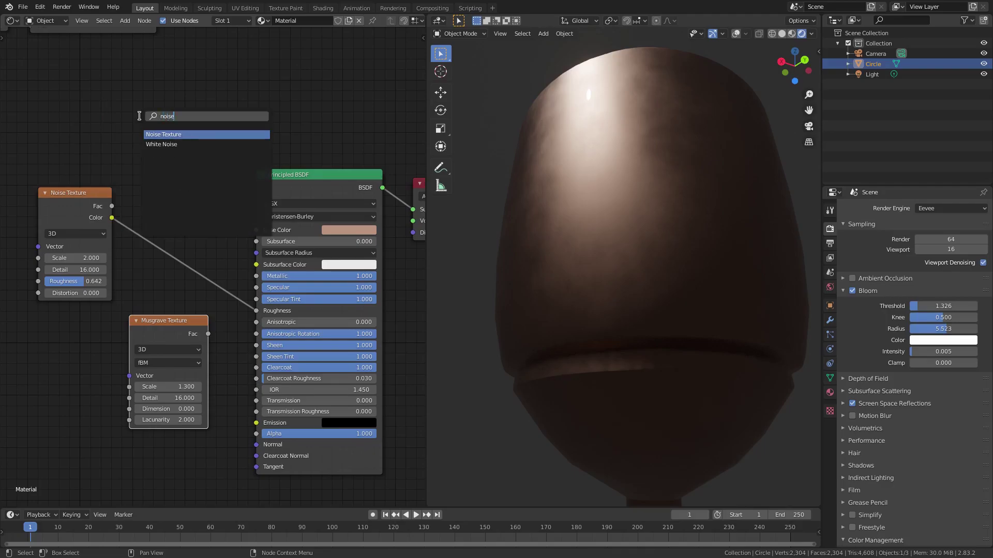
pyautogui.click(183, 135)
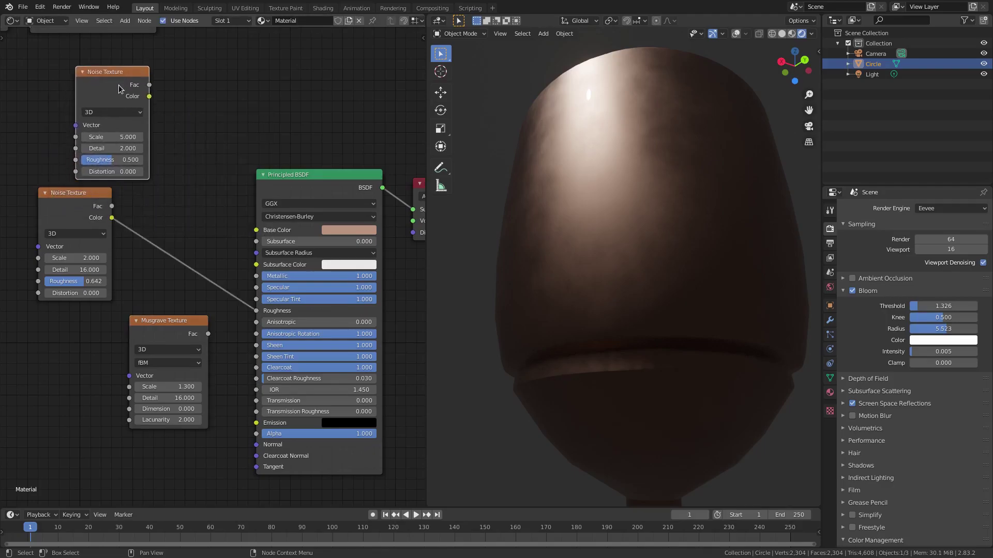
pyautogui.press('x')
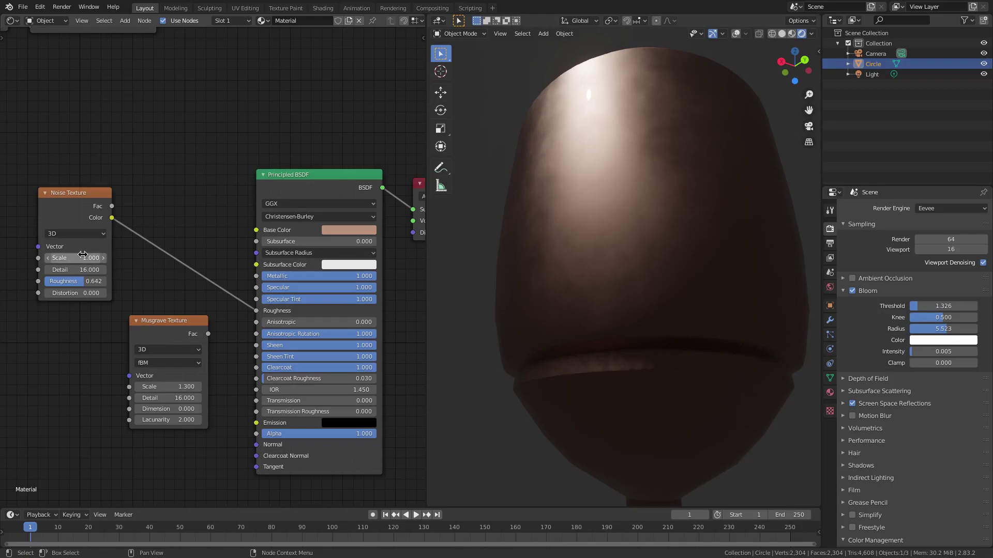
# Set the Noise Texture's Roughness to 0.65 and move the node down beside the Musgrave Texture.
pyautogui.click(94, 285)
pyautogui.click(92, 284)
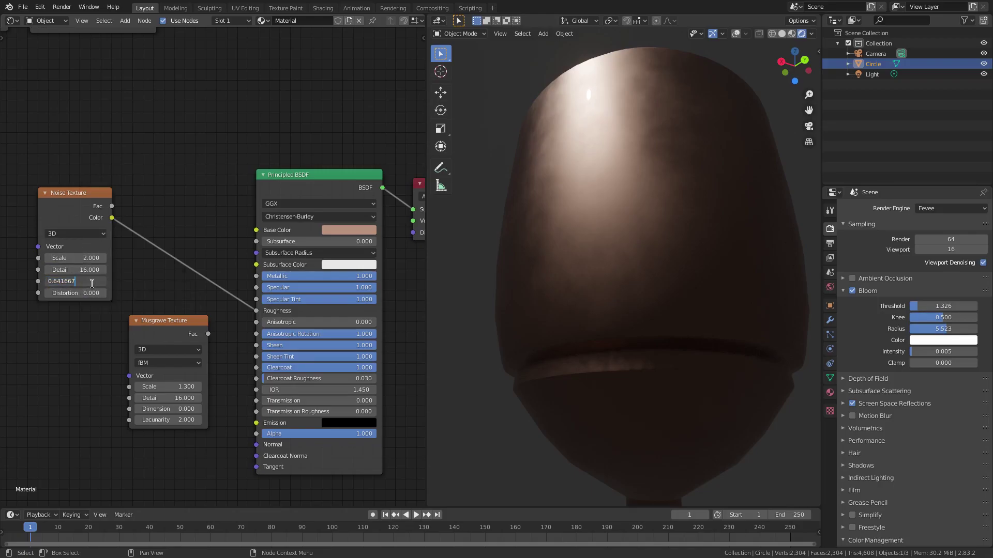
pyautogui.press('BackSpace')
pyautogui.press('BackSpace')
pyautogui.press('BackSpace')
pyautogui.press('Return')
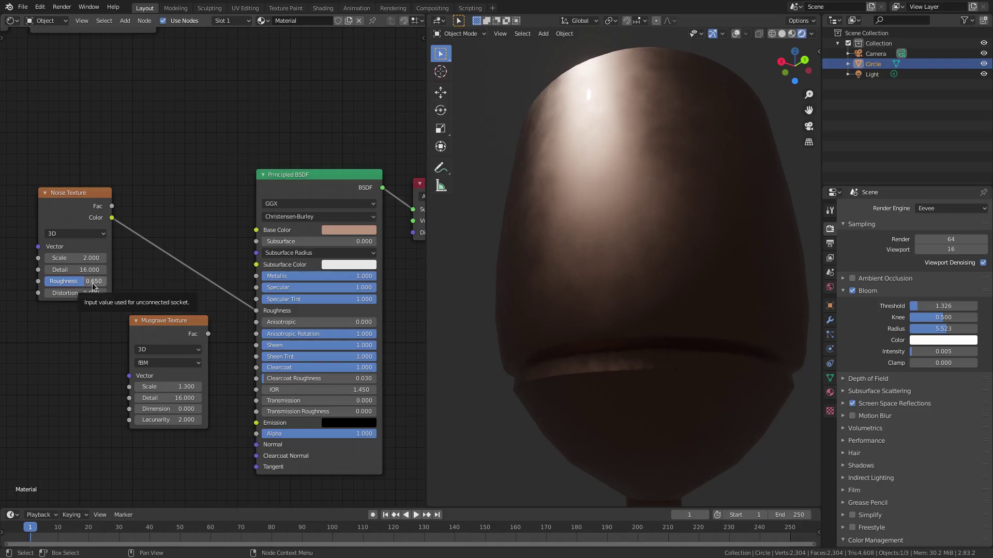
pyautogui.moveTo(72, 271); pyautogui.dragTo(74, 234, button='middle')
pyautogui.moveTo(70, 172); pyautogui.dragTo(62, 255)
pyautogui.click(172, 295)
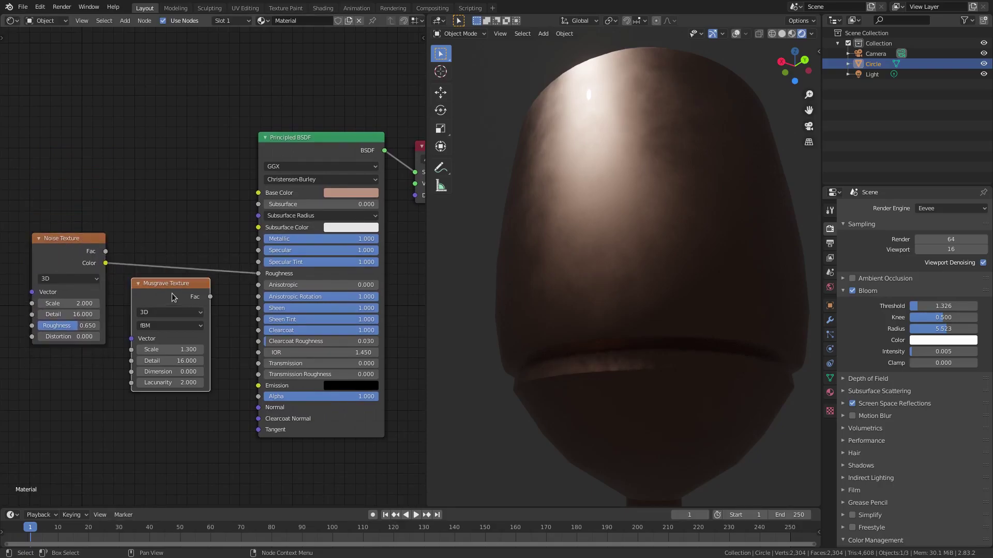
pyautogui.hotkey('shift', 'a')
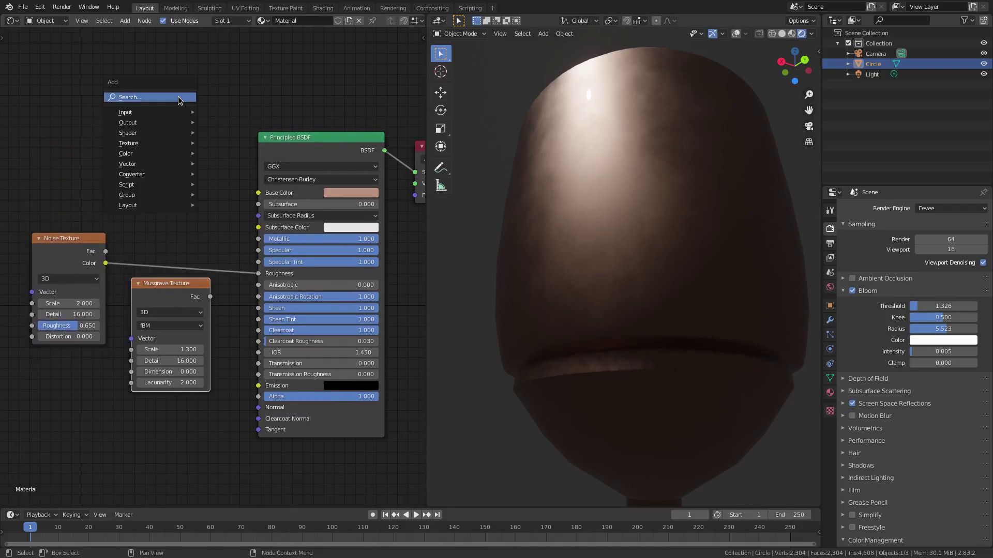
pyautogui.click(178, 99)
pyautogui.write('mus')
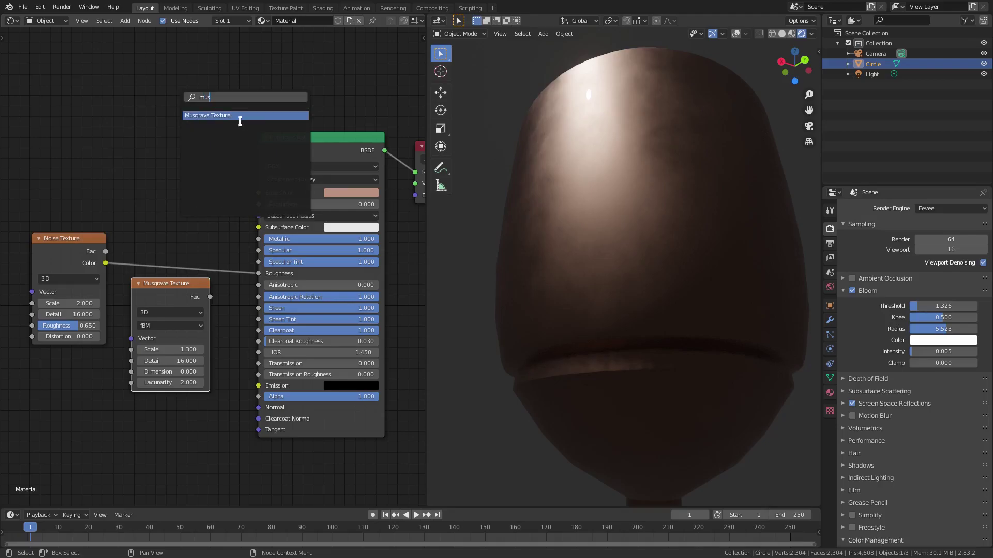
pyautogui.click(101, 124)
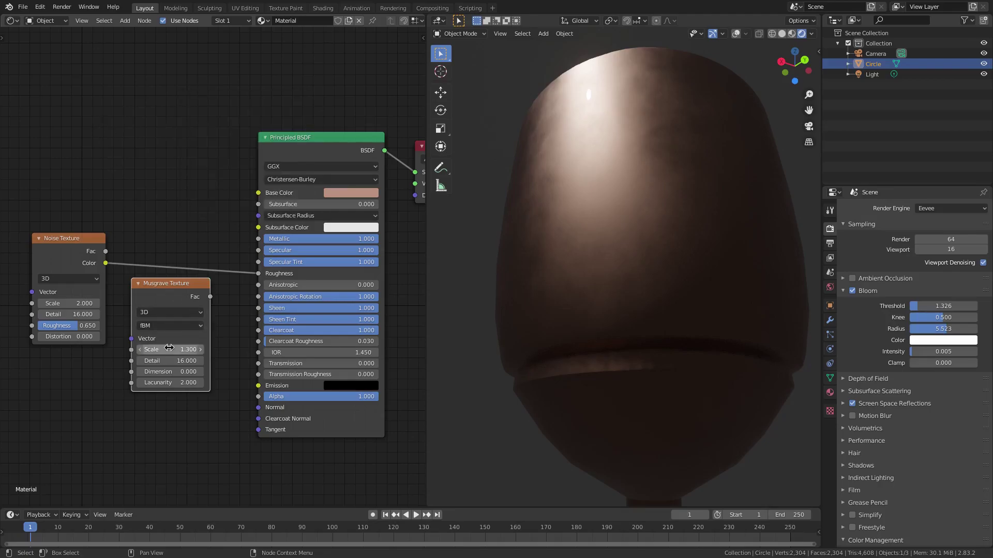
# Insert the Musgrave Texture into the link between the Noise Texture's Color and the shader's Roughness.
pyautogui.moveTo(180, 297); pyautogui.dragTo(180, 307)
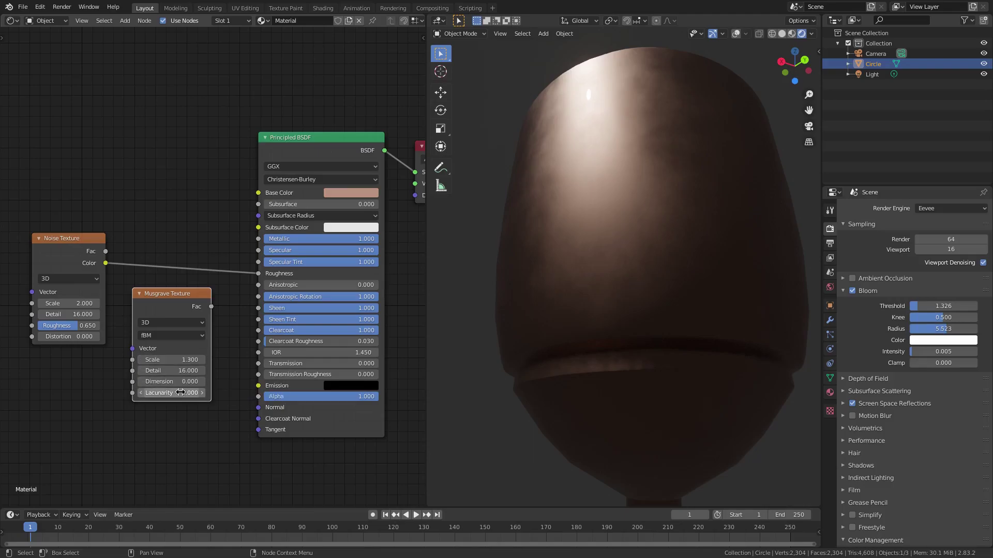
pyautogui.moveTo(175, 311); pyautogui.dragTo(174, 256)
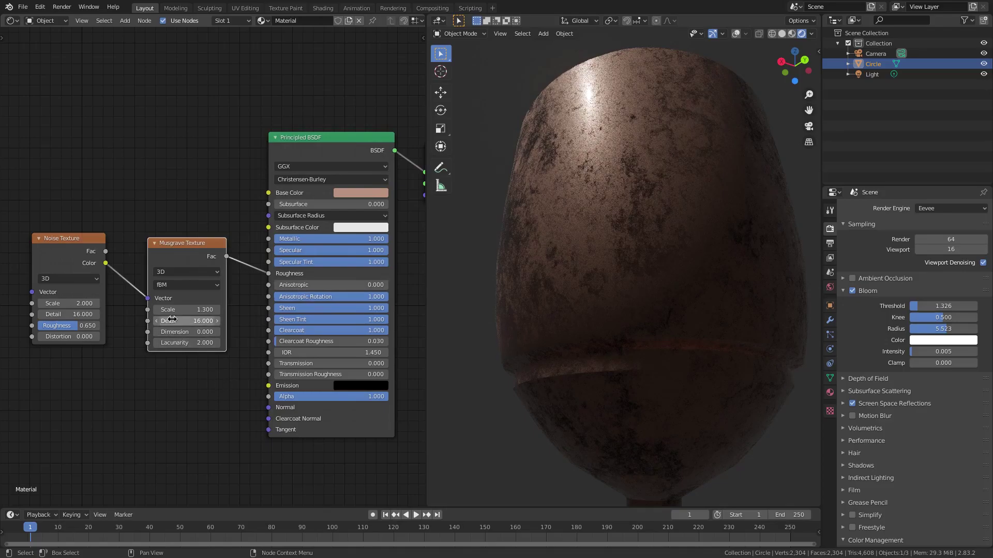
pyautogui.moveTo(485, 367); pyautogui.dragTo(541, 370, button='middle')
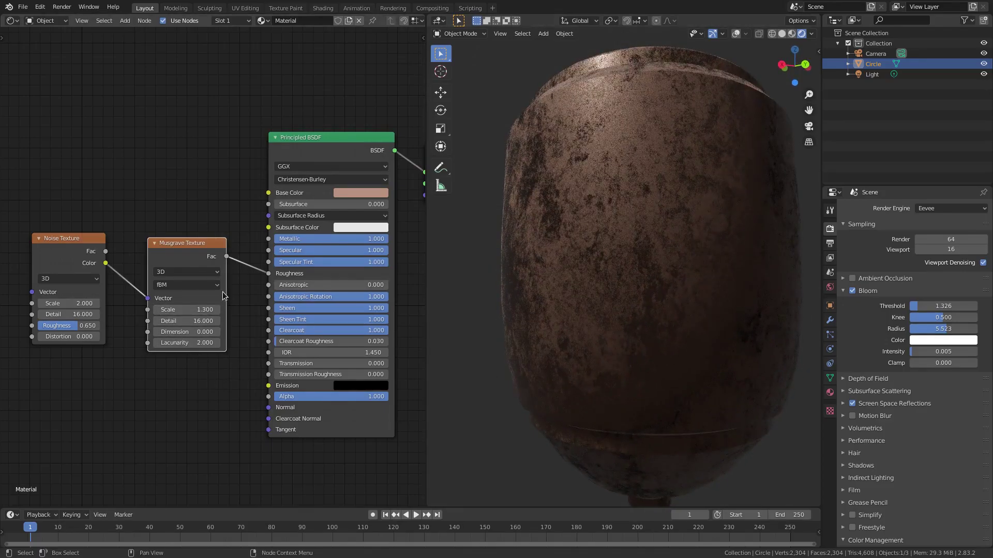
# Try feeding the noise Color into the Musgrave Texture's Scale, inspect the vessel, and reconnect the link to Vector.
pyautogui.moveTo(148, 298); pyautogui.dragTo(148, 311)
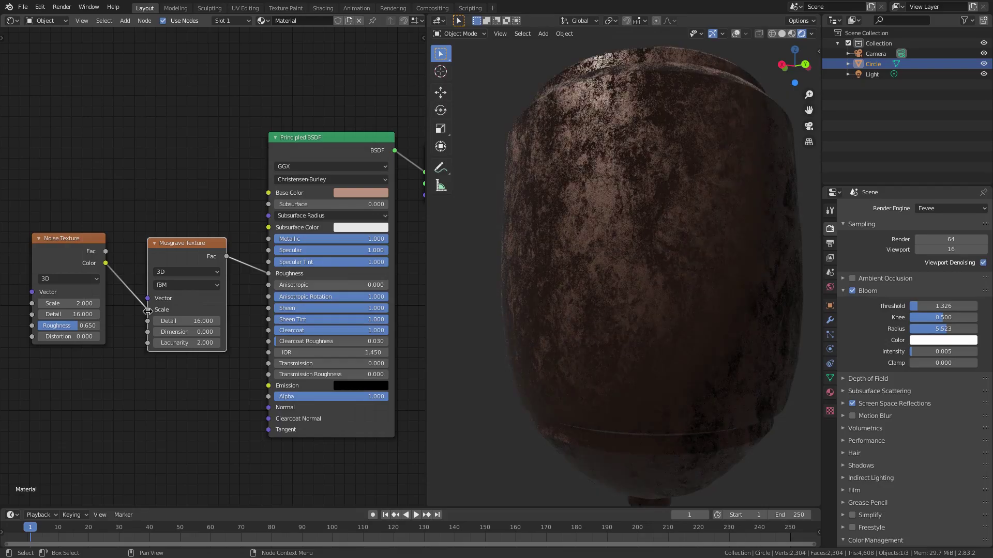
pyautogui.moveTo(544, 321); pyautogui.dragTo(650, 384, button='middle')
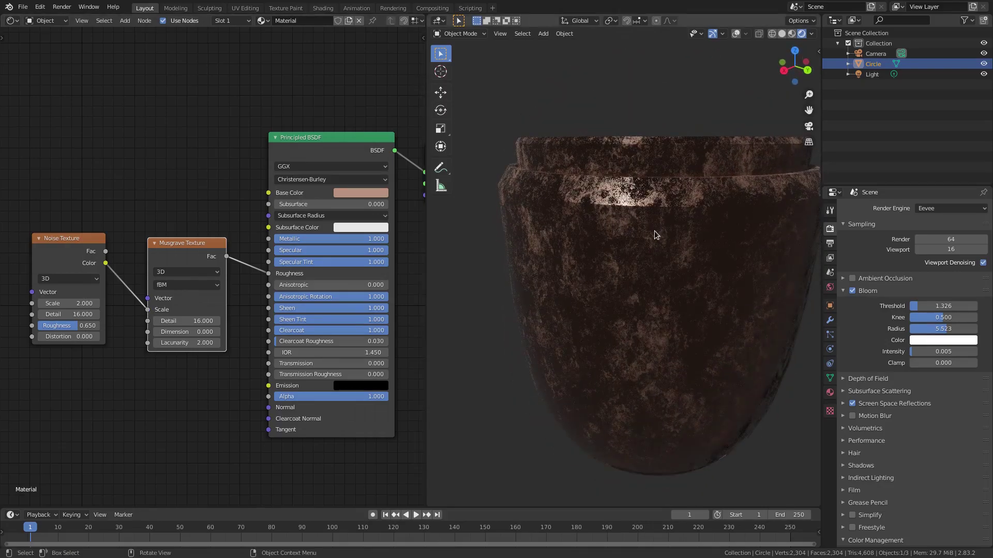
pyautogui.moveTo(654, 231); pyautogui.dragTo(627, 349, button='middle')
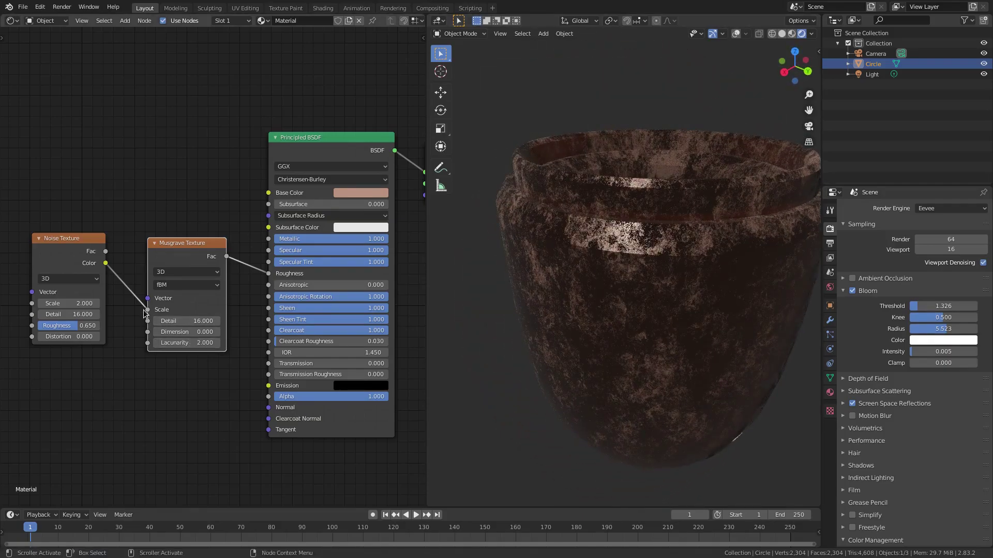
pyautogui.moveTo(147, 309)
pyautogui.mouseDown()
pyautogui.moveTo(140, 282)
pyautogui.moveTo(148, 298)
pyautogui.mouseUp()
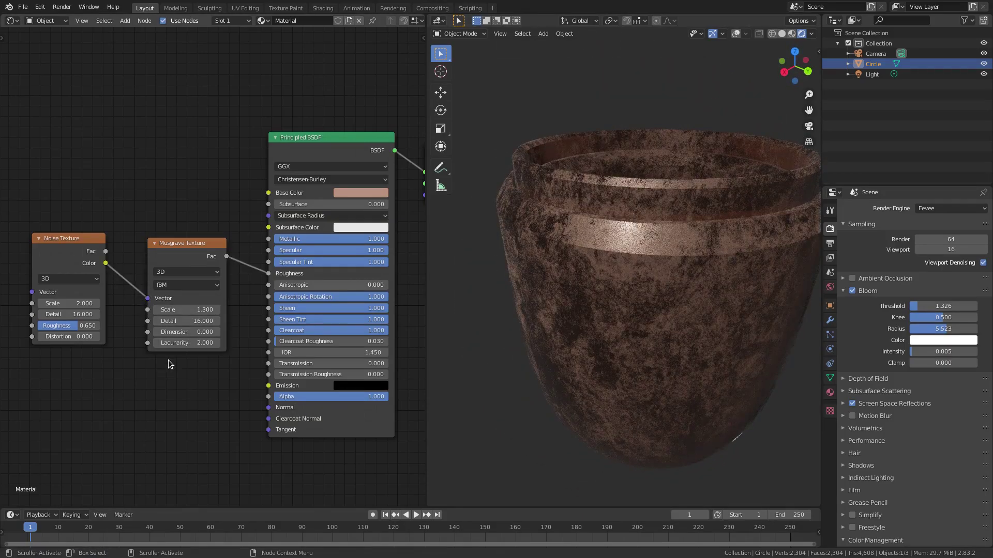
# Move the Musgrave Texture and Noise Texture nodes down so they sit level beside the shader's Roughness input.
pyautogui.moveTo(193, 244); pyautogui.dragTo(196, 252)
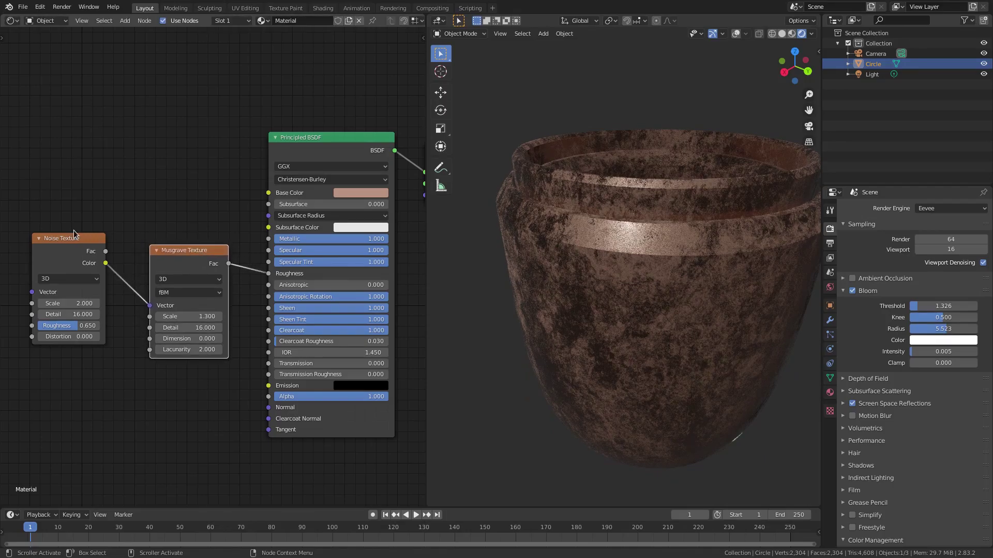
pyautogui.moveTo(43, 254); pyautogui.dragTo(66, 266)
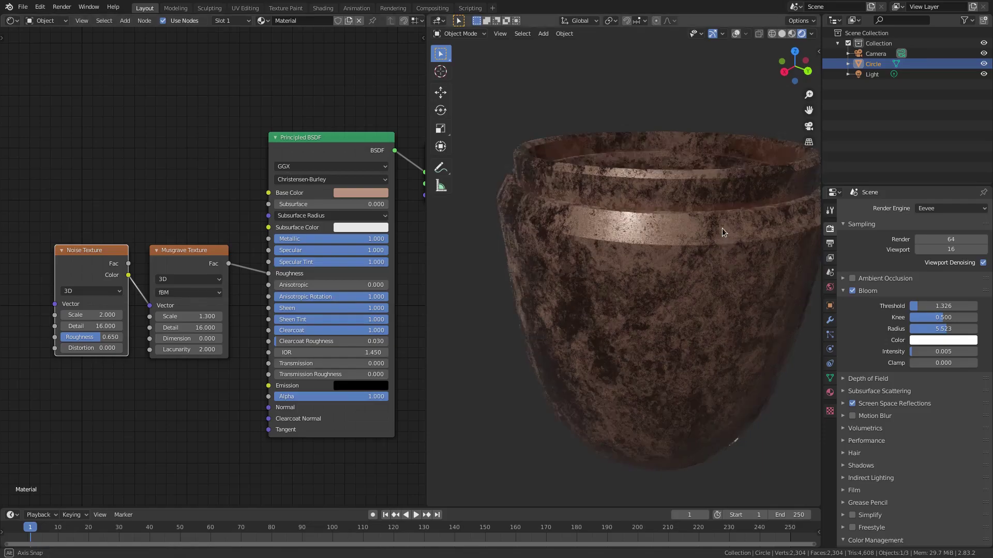
pyautogui.moveTo(722, 228); pyautogui.dragTo(725, 215, button='middle')
# Compare Roughness driven by the Musgrave Texture alone and by the noise Color alone, and restore the Noise–Musgrave–Roughness chain.
pyautogui.moveTo(146, 312); pyautogui.dragTo(145, 313)
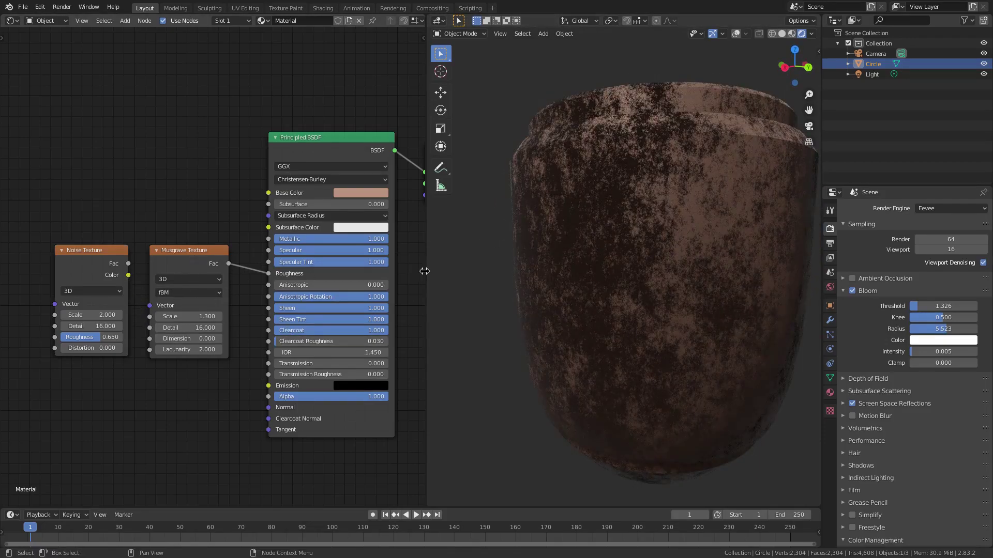
pyautogui.moveTo(517, 264); pyautogui.dragTo(637, 252, button='middle')
pyautogui.moveTo(591, 210); pyautogui.dragTo(505, 277, button='middle')
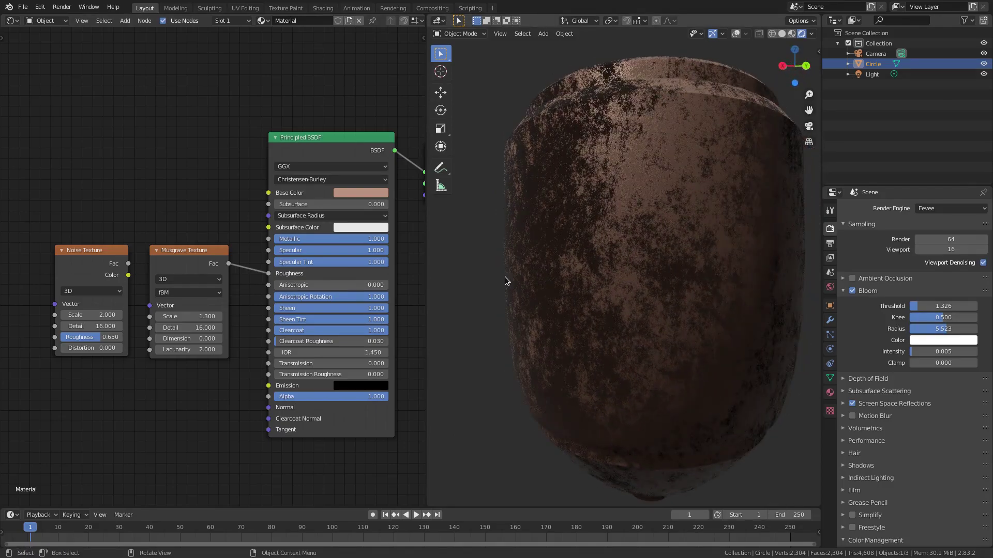
pyautogui.moveTo(128, 275); pyautogui.dragTo(268, 274)
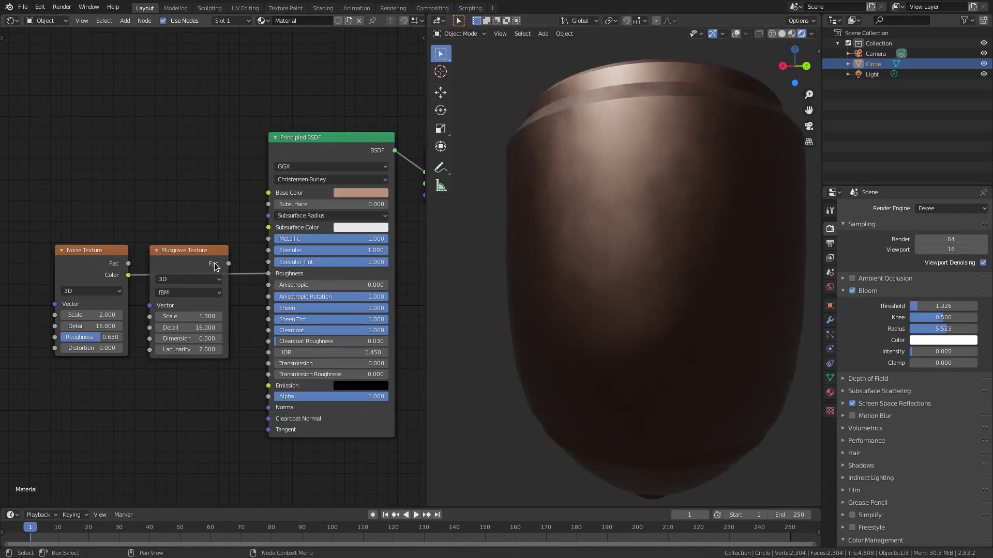
pyautogui.moveTo(229, 263); pyautogui.dragTo(268, 274)
pyautogui.moveTo(128, 275); pyautogui.dragTo(150, 305)
pyautogui.moveTo(714, 224); pyautogui.dragTo(681, 155, button='middle')
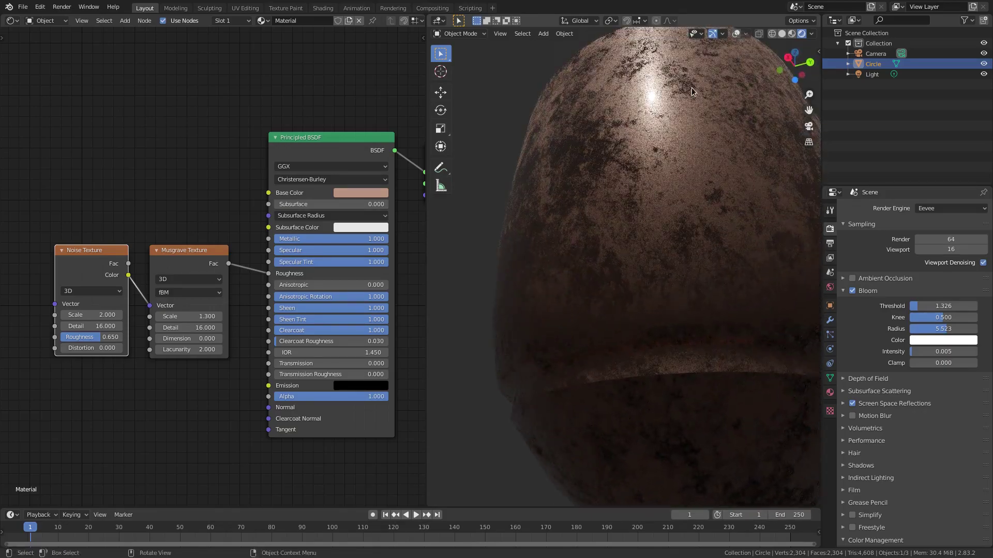
pyautogui.moveTo(686, 259); pyautogui.dragTo(562, 288, button='middle')
pyautogui.scroll(-3, 563, 289)
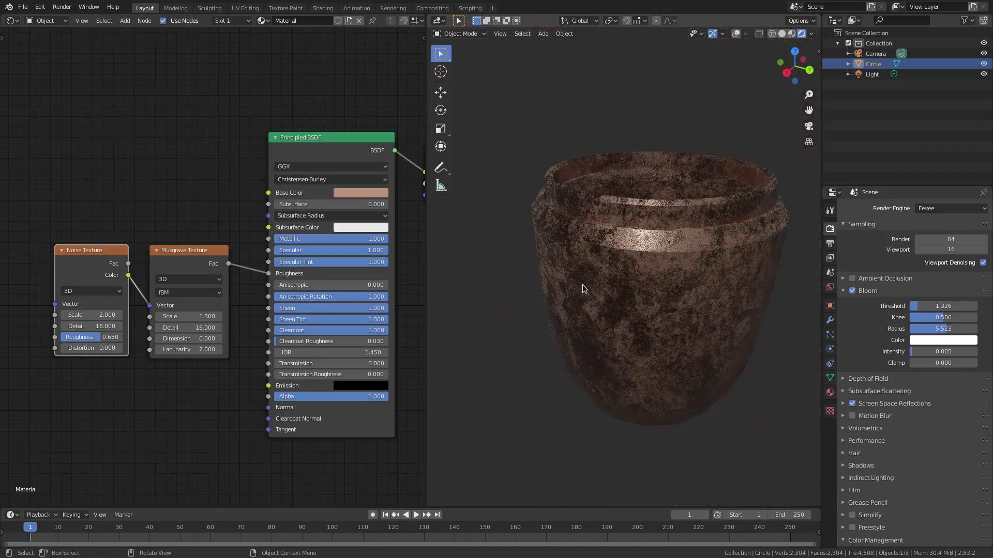
pyautogui.moveTo(702, 280); pyautogui.dragTo(590, 288, button='middle')
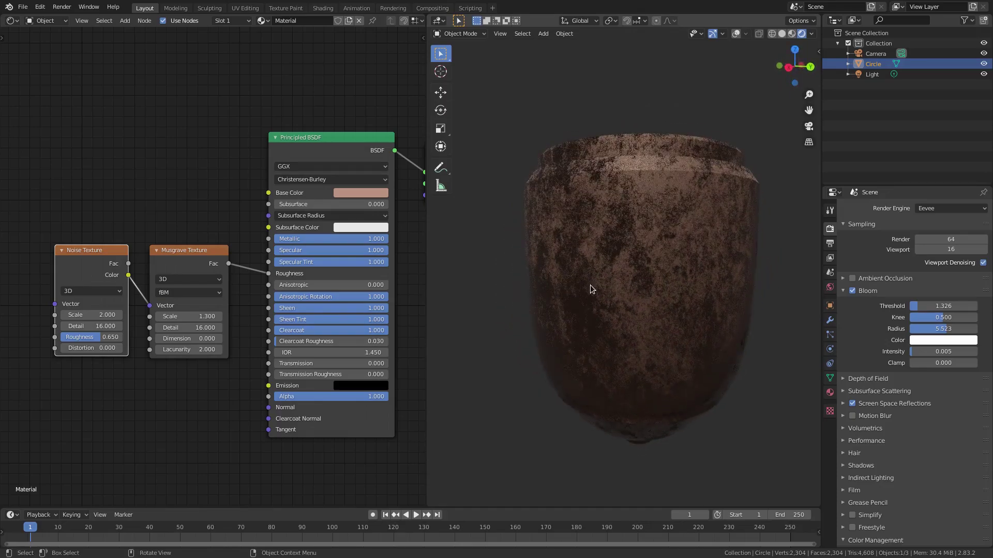
pyautogui.scroll(-1, 273, 308)
pyautogui.moveTo(276, 300); pyautogui.dragTo(319, 396, button='middle')
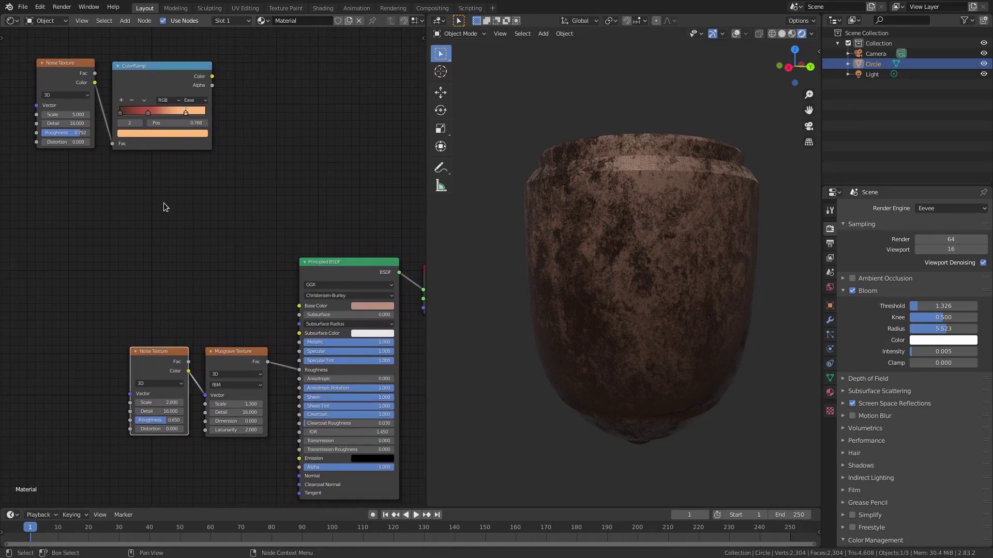
pyautogui.moveTo(144, 355); pyautogui.dragTo(162, 252, button='middle')
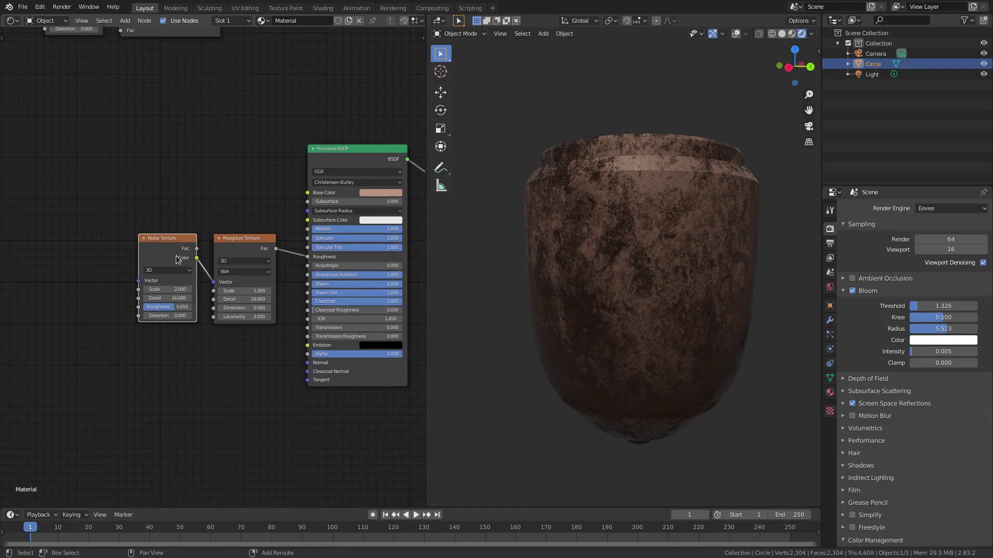
pyautogui.hotkey('shift', 'd')
pyautogui.click(136, 120)
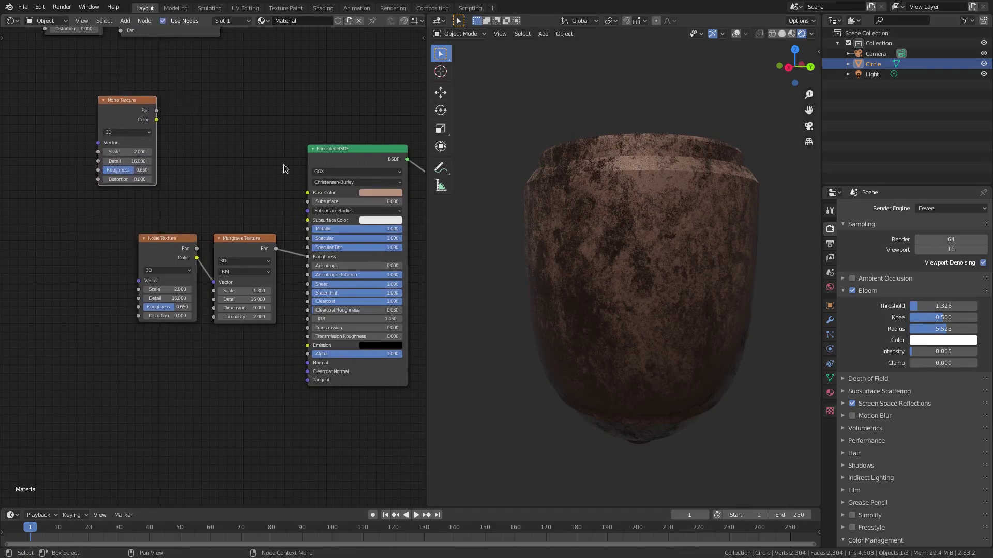
pyautogui.press('x')
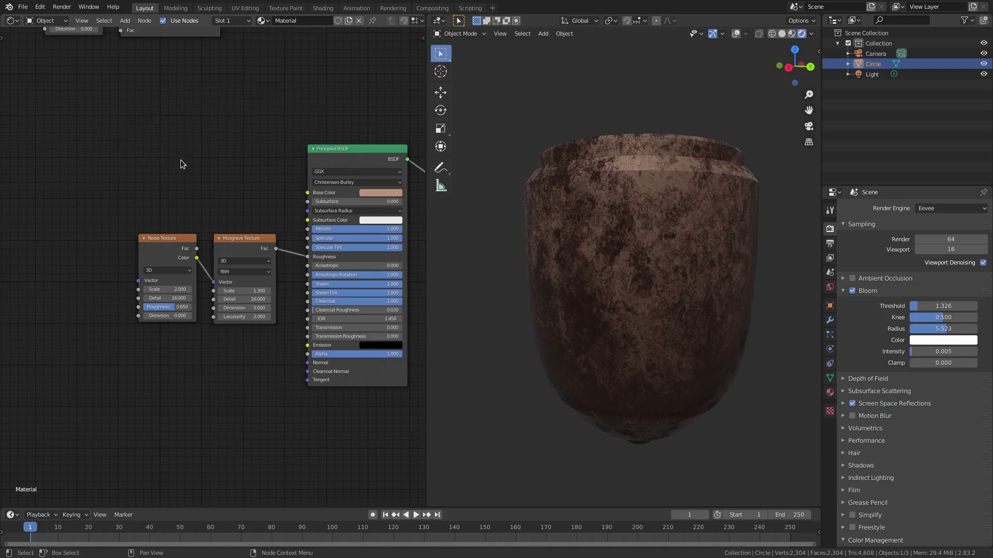
# Move the upper Noise Texture and its ColorRamp together down to just above the roughness nodes.
pyautogui.moveTo(186, 209); pyautogui.dragTo(199, 304, button='middle')
pyautogui.click(74, 57)
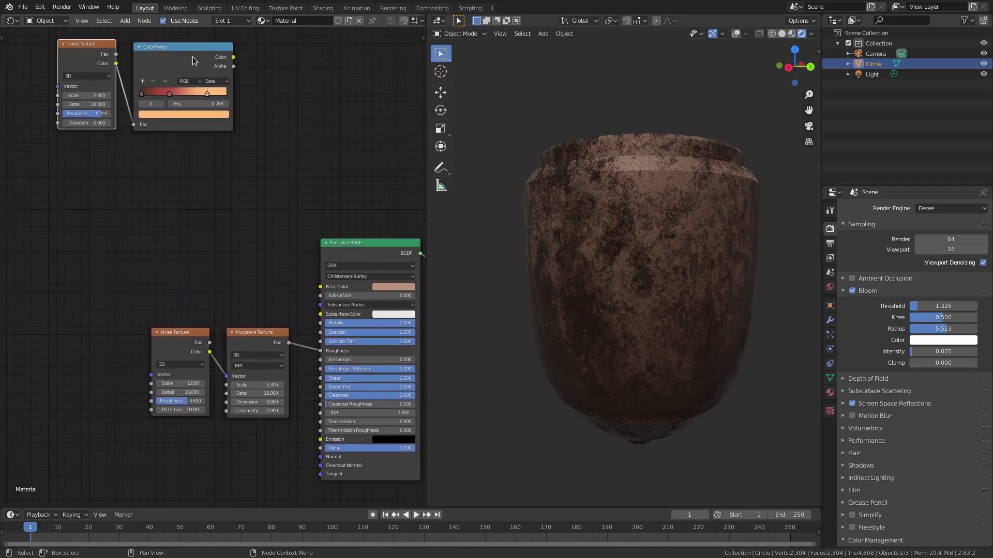
pyautogui.press('b')
pyautogui.moveTo(282, 192); pyautogui.dragTo(6, 33)
pyautogui.press('g')
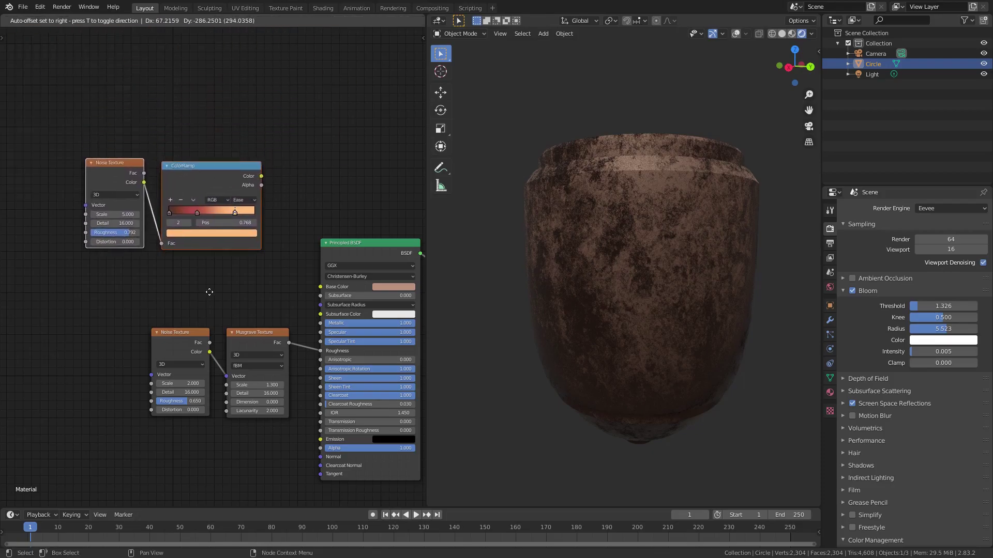
pyautogui.click(203, 294)
# Fine-tune the positions of the Noise Texture nodes and set the upper noise's Roughness to 0.8.
pyautogui.scroll(1, 204, 293)
pyautogui.moveTo(94, 158)
pyautogui.mouseDown()
pyautogui.moveTo(82, 166)
pyautogui.moveTo(96, 171)
pyautogui.mouseUp()
pyautogui.moveTo(168, 357)
pyautogui.mouseDown()
pyautogui.moveTo(160, 346)
pyautogui.moveTo(160, 354)
pyautogui.mouseUp()
pyautogui.moveTo(88, 179); pyautogui.dragTo(90, 166)
pyautogui.moveTo(162, 176); pyautogui.dragTo(182, 180, button='middle')
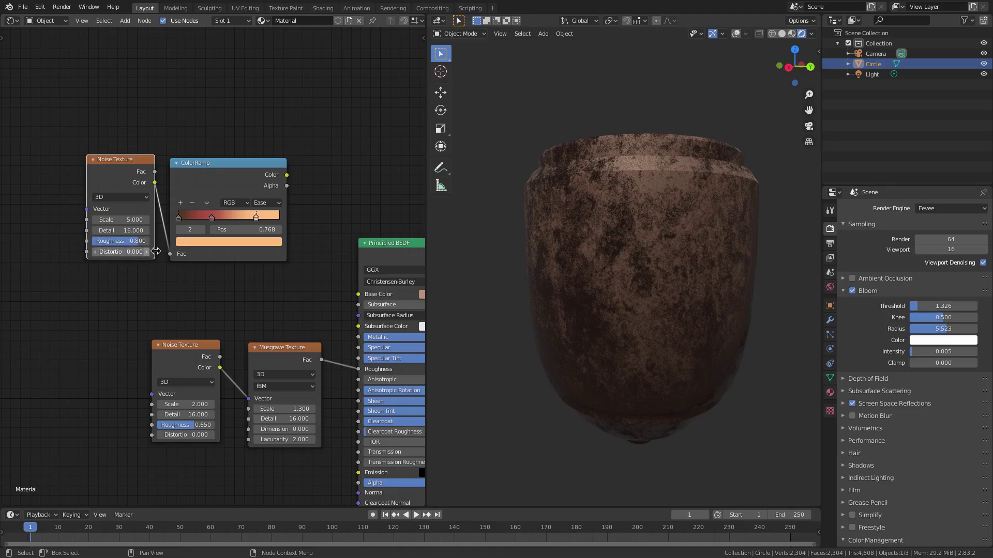
pyautogui.moveTo(183, 273); pyautogui.dragTo(177, 271, button='middle')
pyautogui.hotkey('shift', 'a')
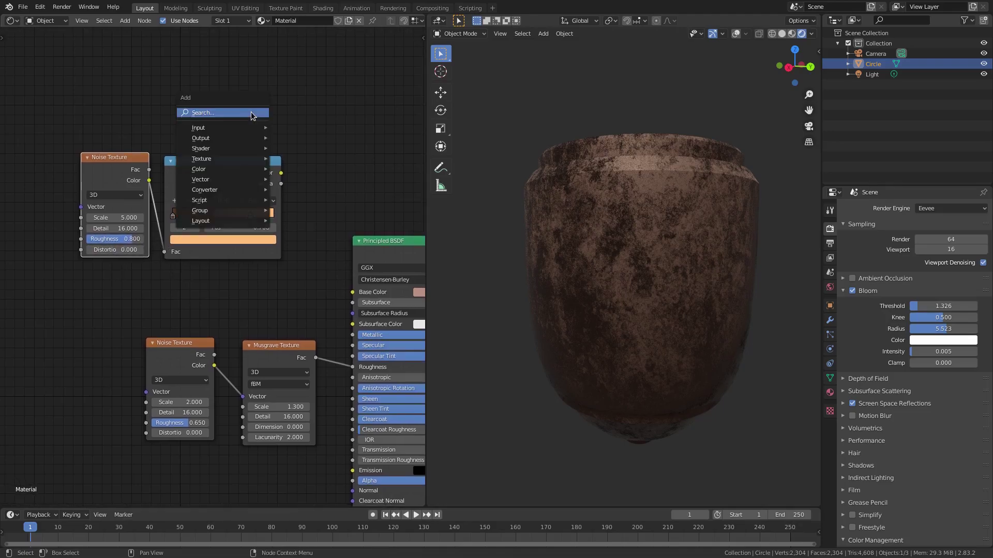
pyautogui.click(253, 113)
pyautogui.write('color')
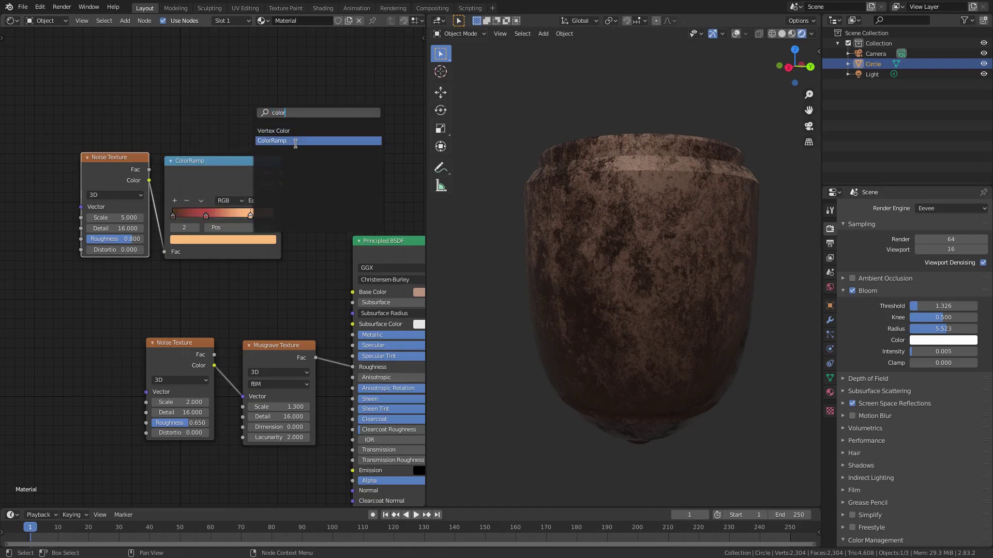
pyautogui.click(288, 143)
pyautogui.click(296, 66)
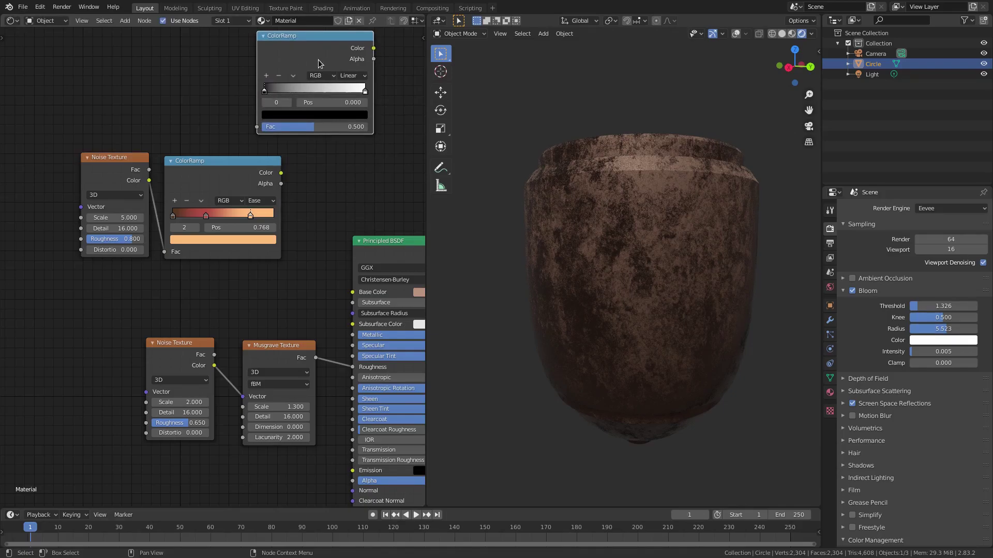
pyautogui.press('x')
# Compare Linear and Ease interpolation on the existing ColorRamp, ending on Ease.
pyautogui.click(212, 157)
pyautogui.scroll(1, 216, 168)
pyautogui.moveTo(216, 174); pyautogui.dragTo(198, 177, button='middle')
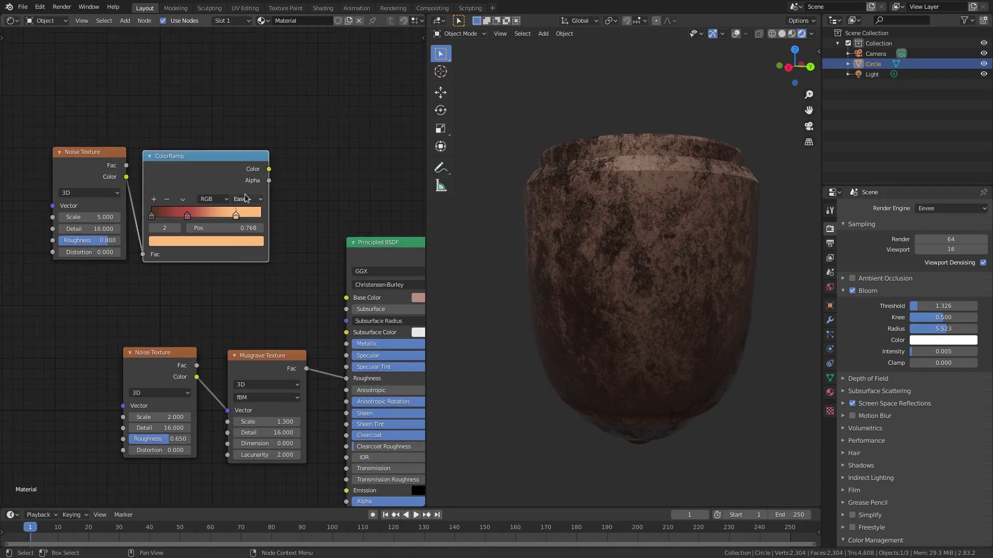
pyautogui.click(248, 199)
pyautogui.click(266, 235)
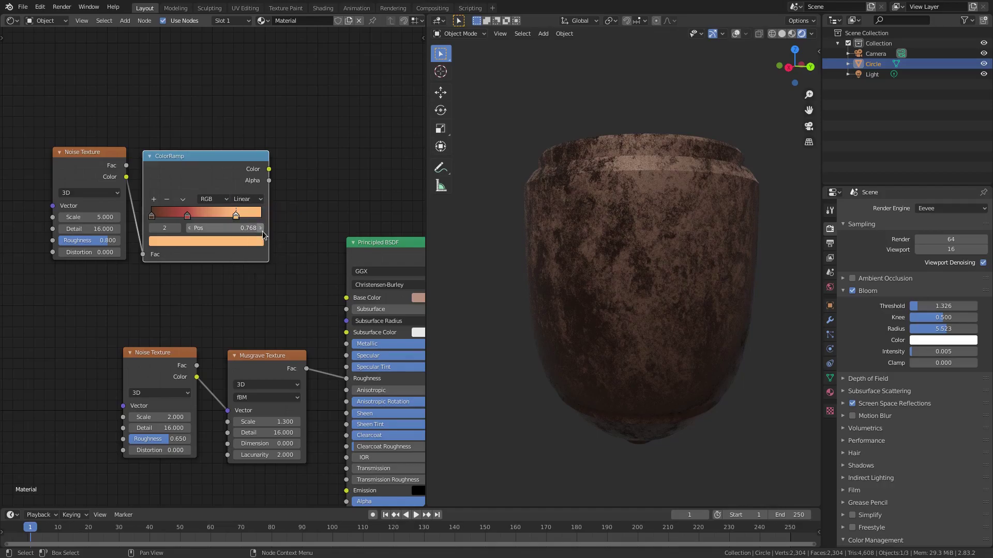
pyautogui.click(248, 201)
pyautogui.click(252, 212)
pyautogui.click(246, 202)
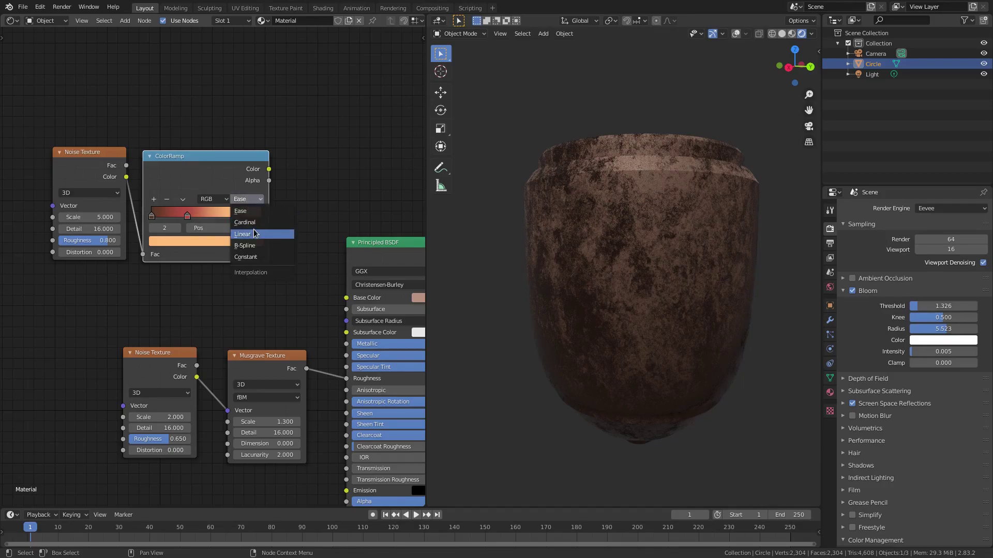
pyautogui.click(253, 235)
pyautogui.click(248, 202)
pyautogui.click(249, 211)
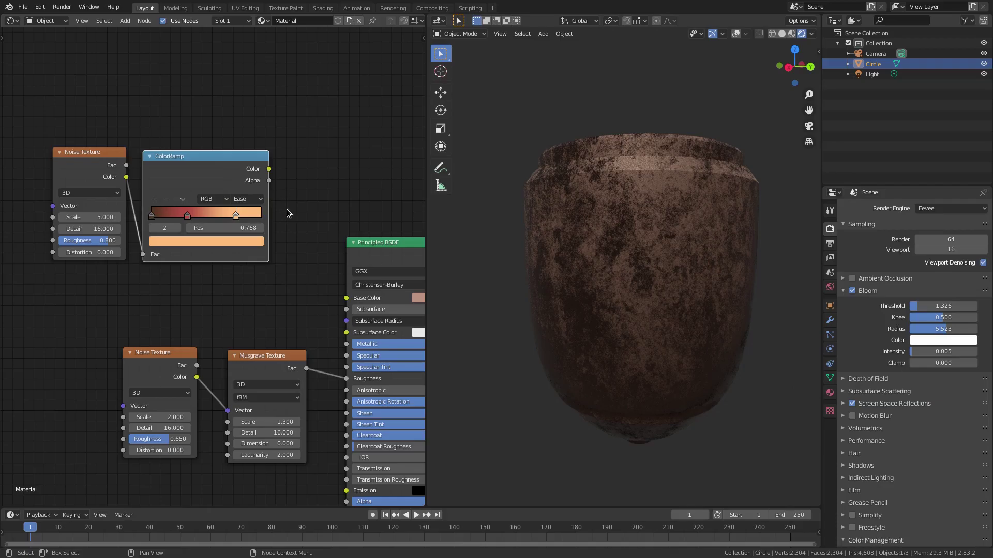
# Try an extra ColorRamp stop at 0.539 between the red and light orange stops, and remove it.
pyautogui.click(154, 199)
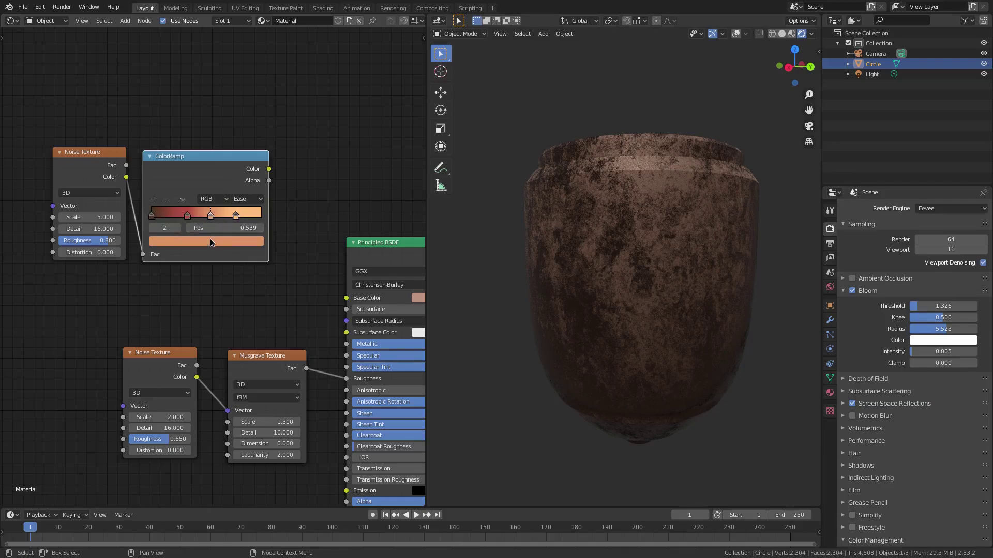
pyautogui.click(209, 241)
pyautogui.moveTo(189, 119); pyautogui.dragTo(210, 100)
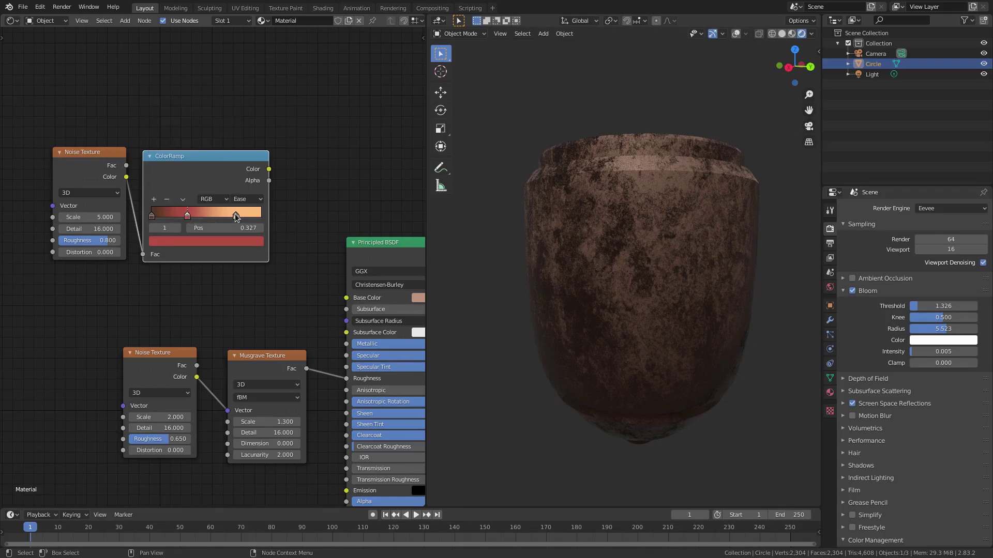
# Move the ColorRamp's light orange stop to about 0.75 and examine the hex colors of the ramp's stops.
pyautogui.moveTo(235, 214); pyautogui.dragTo(246, 212)
pyautogui.click(152, 215)
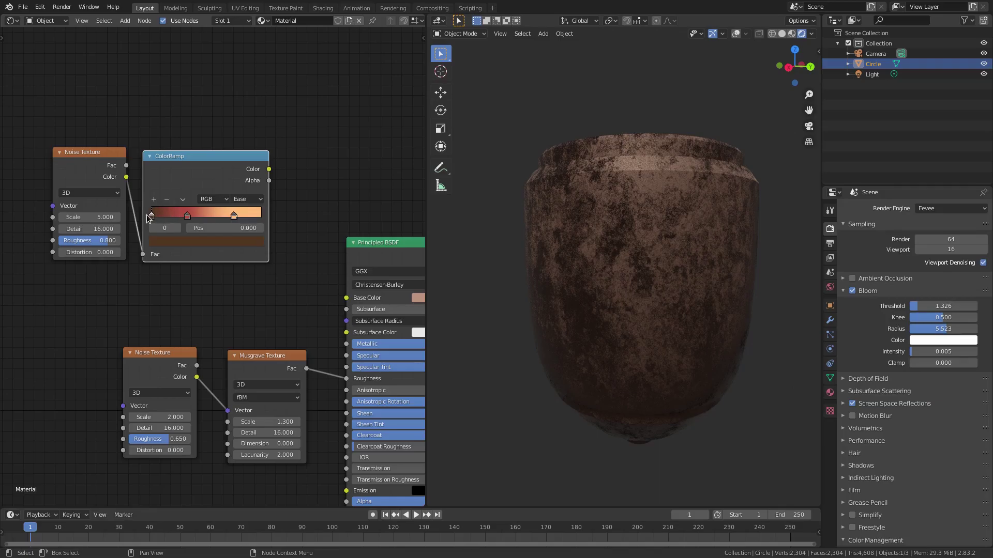
pyautogui.click(185, 246)
pyautogui.click(223, 178)
pyautogui.click(211, 245)
pyautogui.click(233, 214)
pyautogui.click(234, 244)
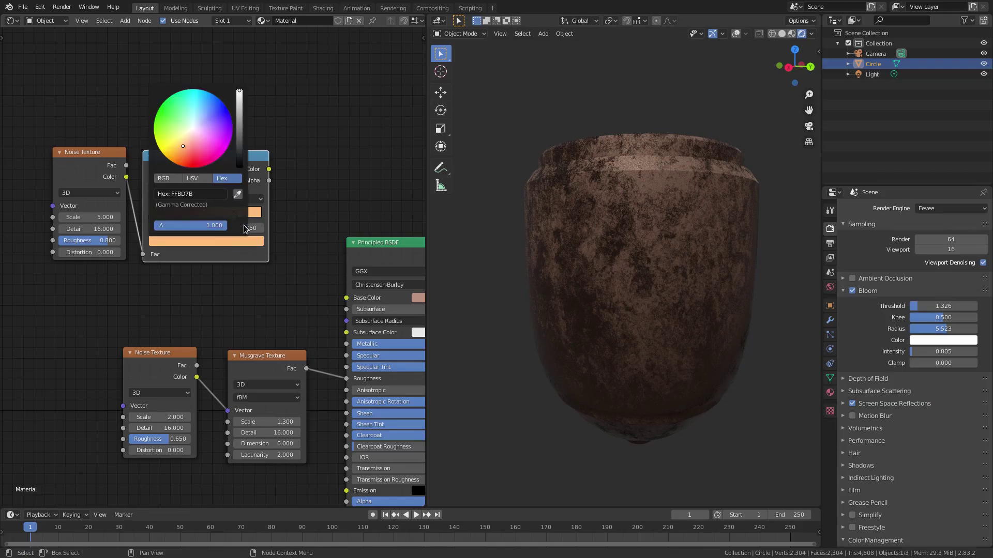
pyautogui.click(187, 216)
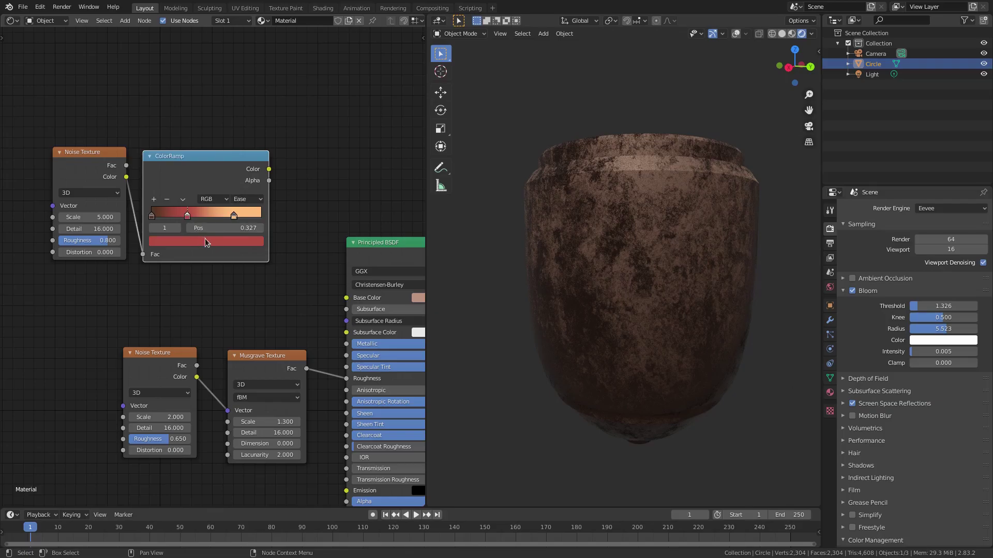
pyautogui.click(210, 244)
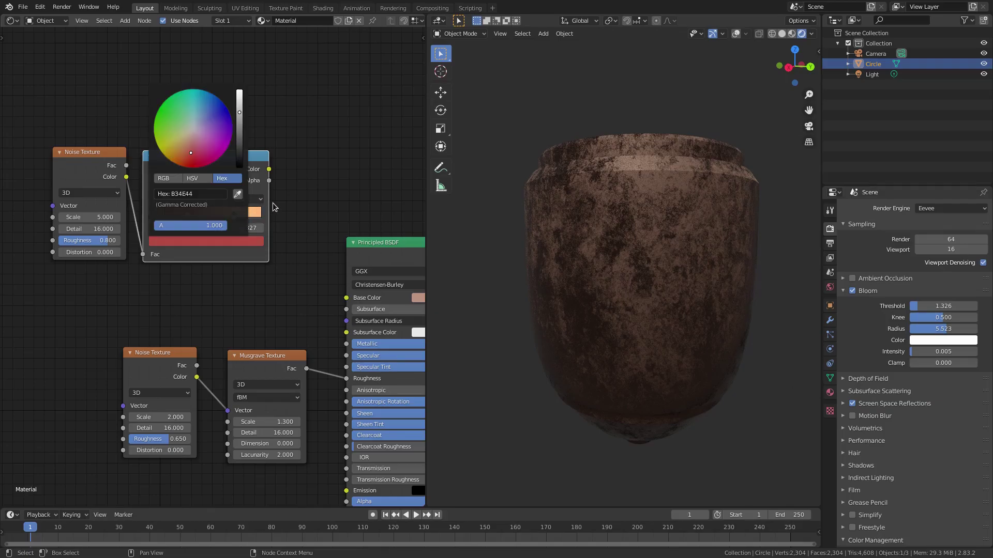
pyautogui.click(198, 241)
pyautogui.click(223, 243)
# Link the ColorRamp's Color to the shader's Base Color and unlink the Musgrave Texture from Roughness.
pyautogui.moveTo(292, 195); pyautogui.dragTo(293, 182, button='middle')
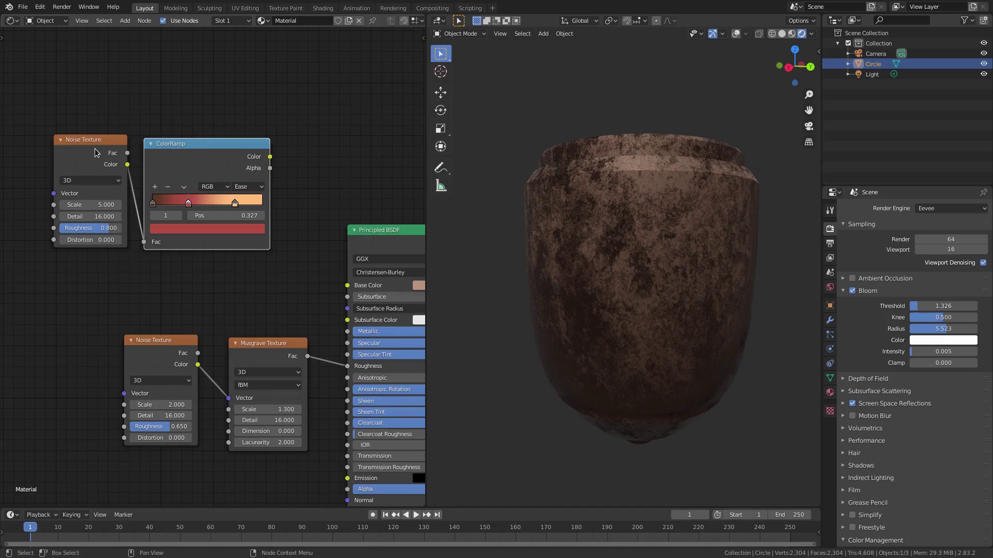
pyautogui.moveTo(270, 157); pyautogui.dragTo(290, 196)
pyautogui.moveTo(348, 366); pyautogui.dragTo(347, 285)
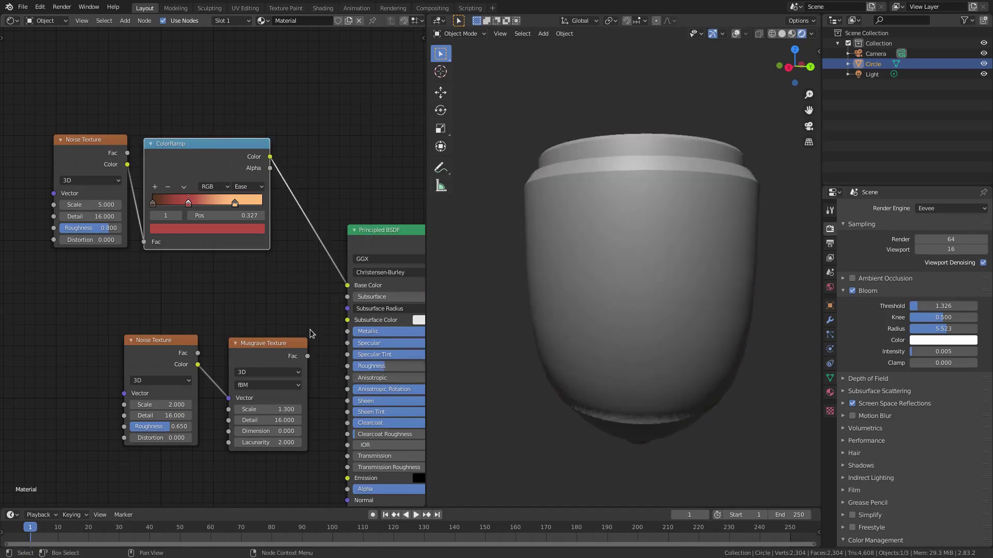
pyautogui.moveTo(299, 289); pyautogui.dragTo(336, 294, button='middle')
pyautogui.moveTo(633, 313); pyautogui.dragTo(616, 188, button='middle')
pyautogui.scroll(3, 609, 287)
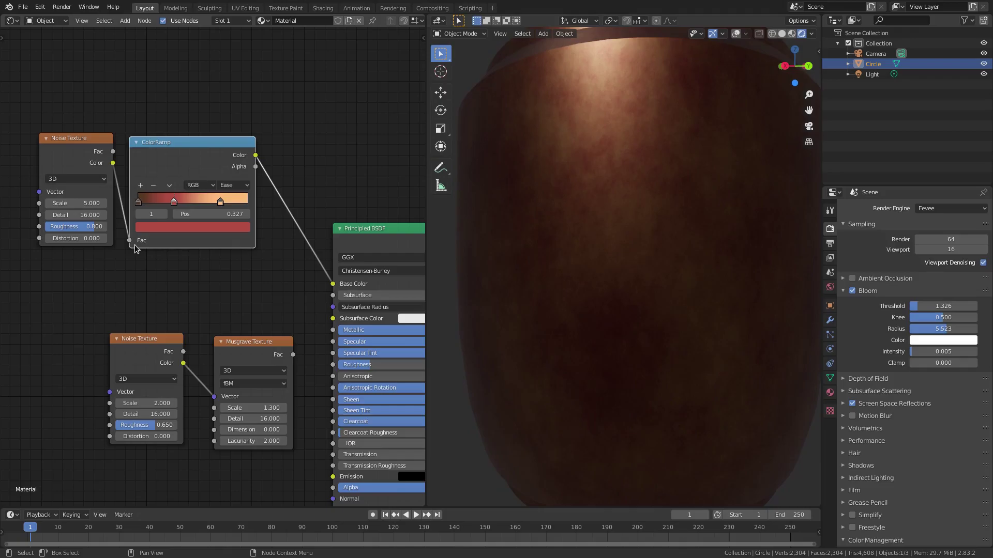
# Unlink the Noise Texture from the ColorRamp's Fac and shift the noise node slightly away from the ramp.
pyautogui.moveTo(134, 245); pyautogui.dragTo(191, 286)
pyautogui.moveTo(76, 142); pyautogui.dragTo(72, 141)
pyautogui.scroll(-4, 554, 224)
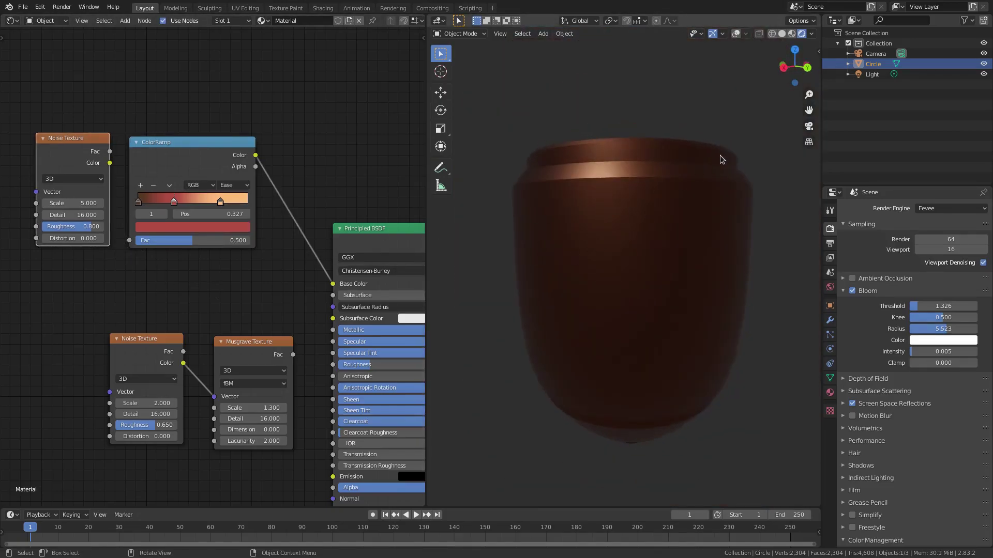
pyautogui.scroll(1, 722, 159)
# Move the ColorRamp's red stop to 0.286 and shift the unlinked Noise Texture node a little farther from the ramp.
pyautogui.moveTo(183, 201)
pyautogui.mouseDown()
pyautogui.moveTo(206, 202)
pyautogui.moveTo(173, 200)
pyautogui.mouseUp()
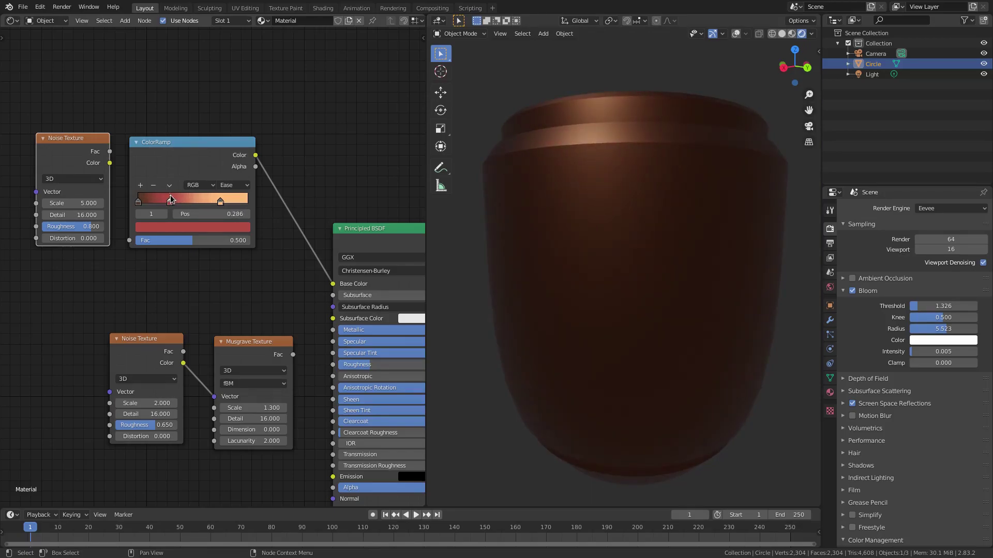
pyautogui.moveTo(605, 249); pyautogui.dragTo(613, 226, button='middle')
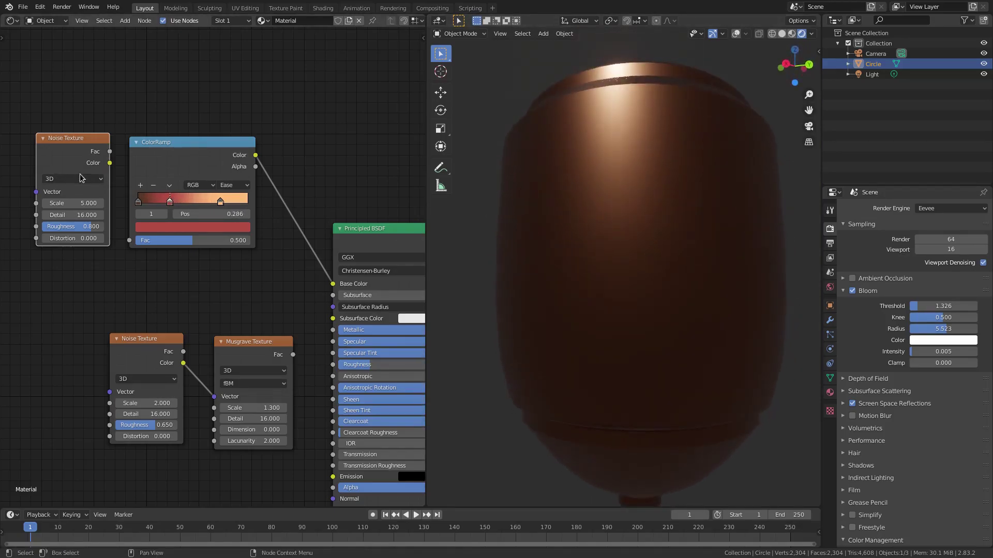
pyautogui.moveTo(70, 152); pyautogui.dragTo(65, 153)
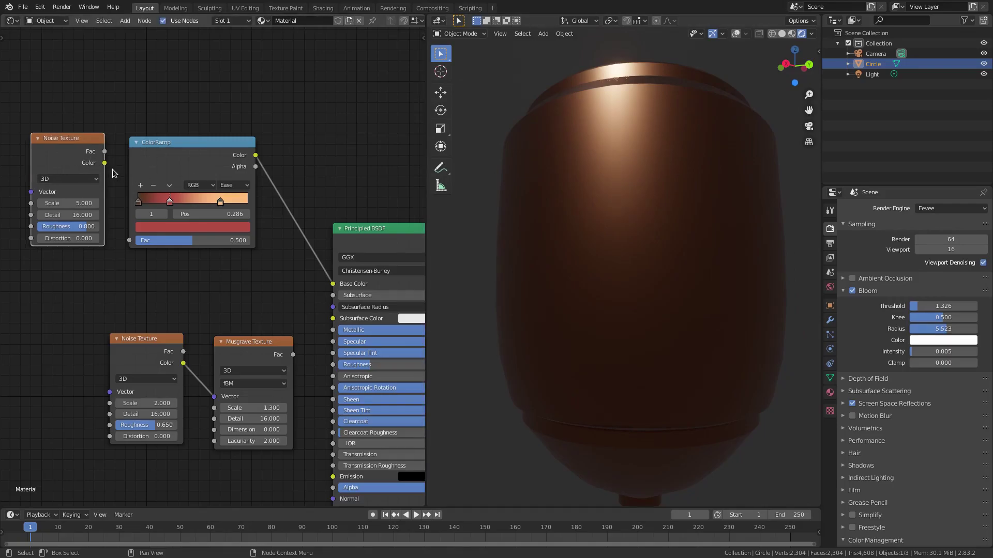
# Link the upper Noise Texture's Color output to the ColorRamp's Fac input and inspect the vessel.
pyautogui.click(107, 166)
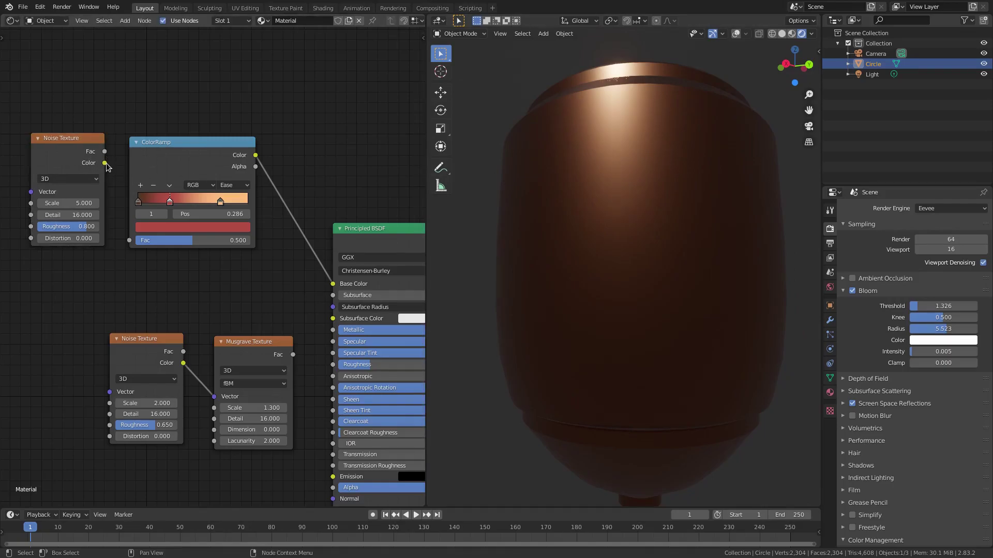
pyautogui.moveTo(106, 163); pyautogui.dragTo(113, 168)
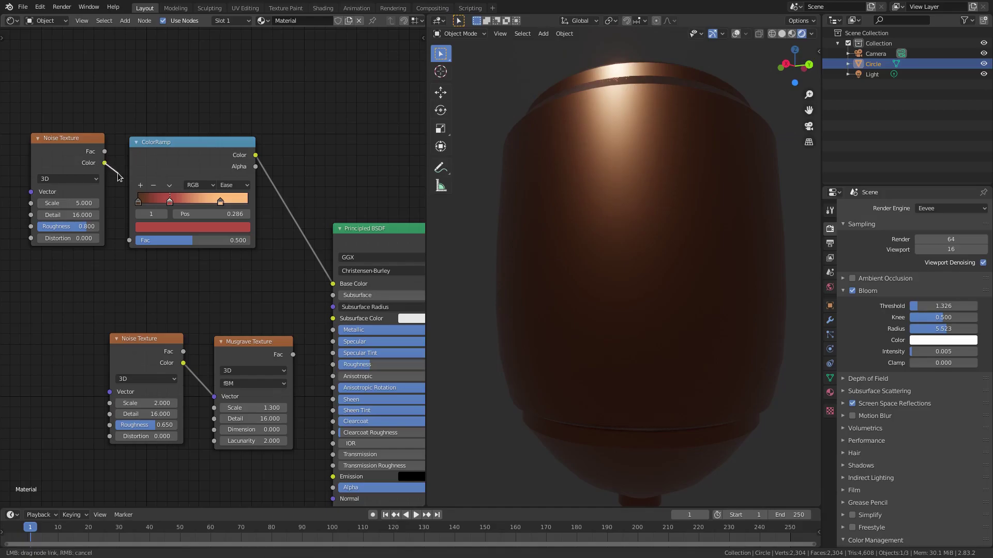
pyautogui.moveTo(138, 248); pyautogui.dragTo(132, 239)
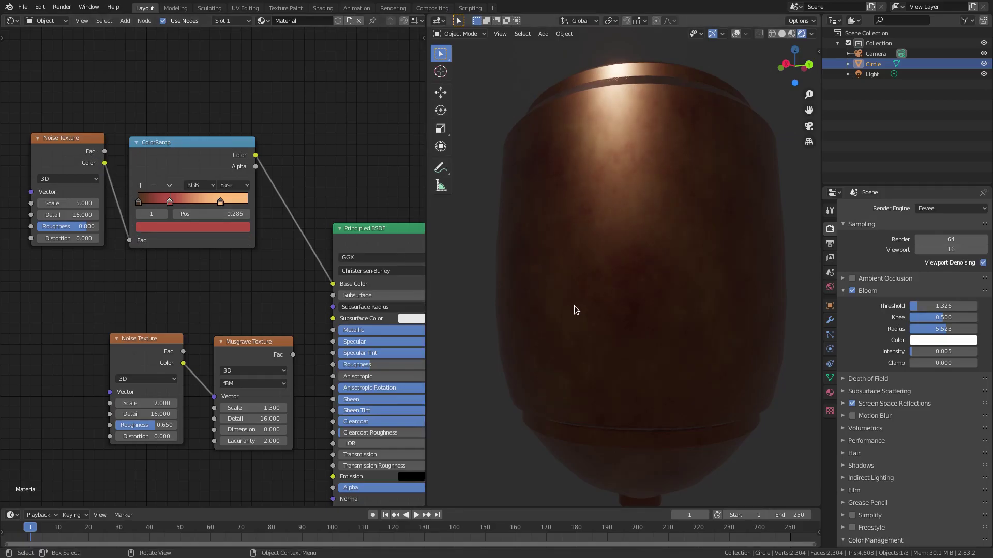
pyautogui.moveTo(574, 305); pyautogui.dragTo(592, 314, button='middle')
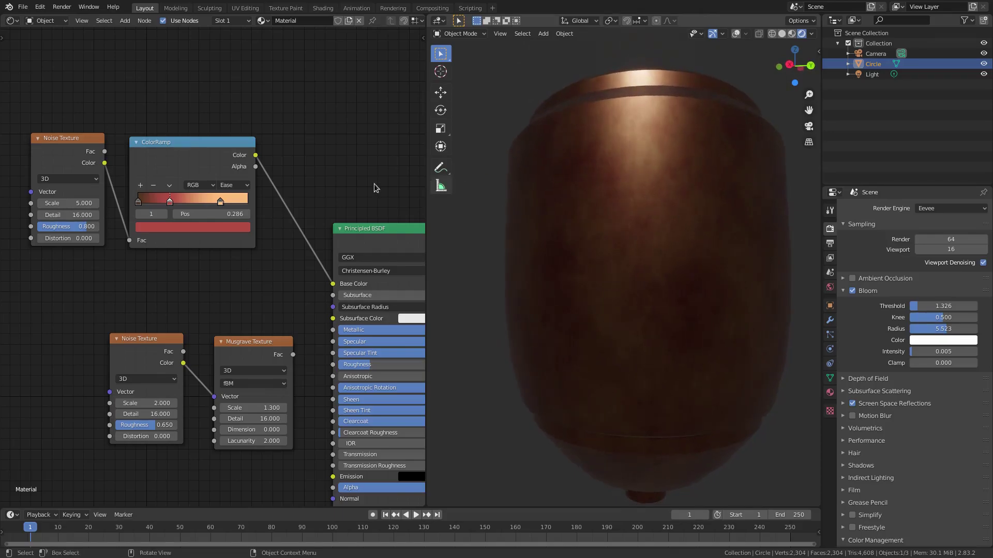
# Move the ColorRamp's red stop to 0.300 and its light orange stop to 0.732, inspecting the vessel inside and out.
pyautogui.moveTo(139, 200); pyautogui.dragTo(140, 199)
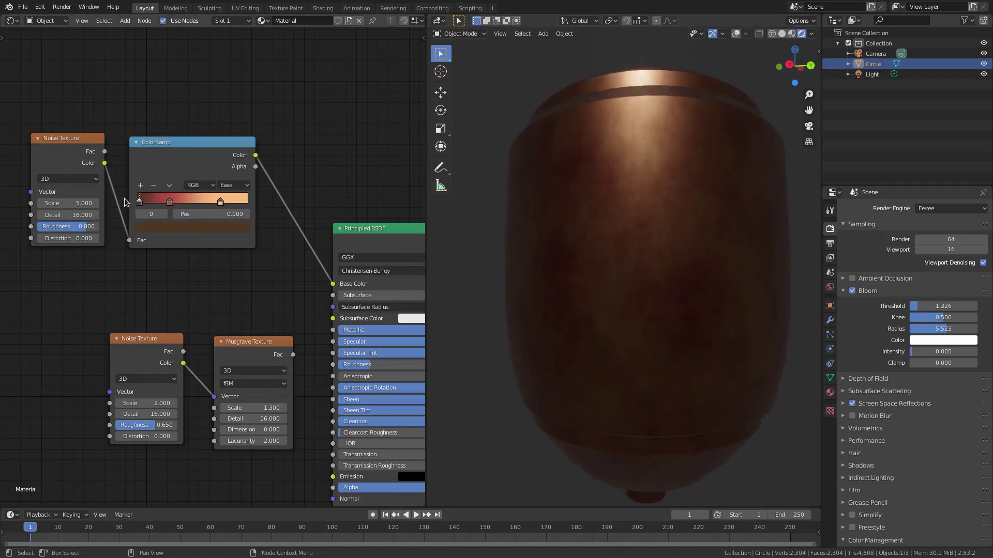
pyautogui.click(168, 203)
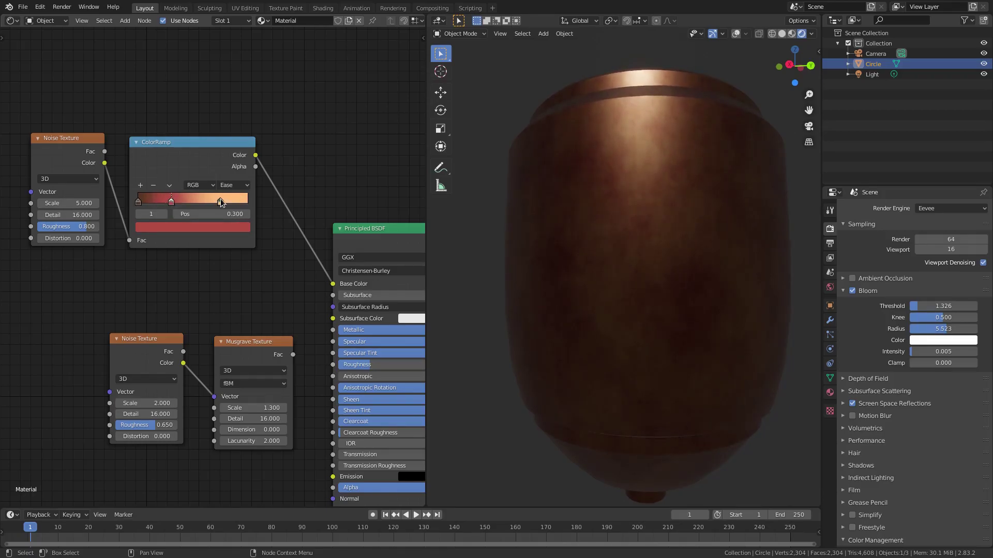
pyautogui.moveTo(221, 200)
pyautogui.mouseDown()
pyautogui.moveTo(230, 200)
pyautogui.moveTo(189, 200)
pyautogui.moveTo(226, 193)
pyautogui.mouseUp()
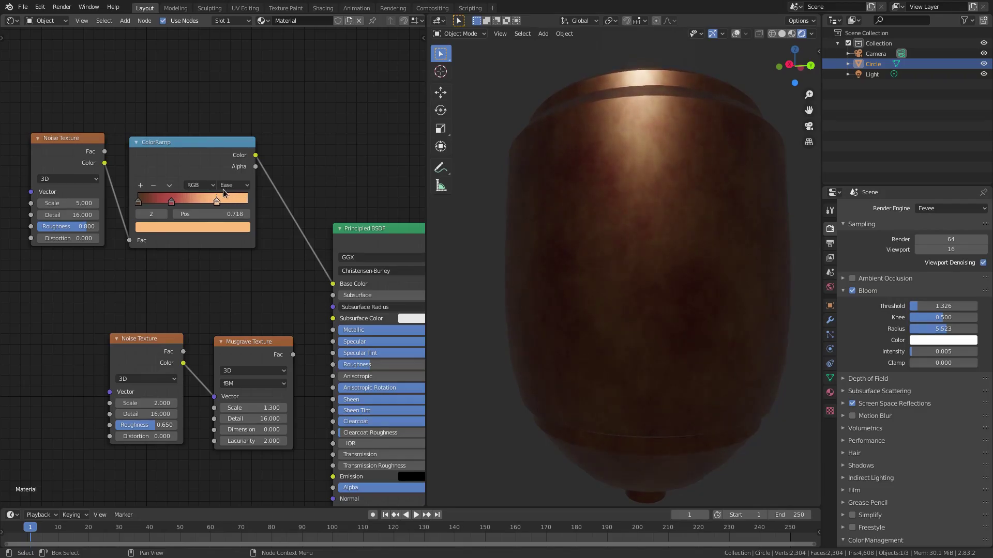
pyautogui.moveTo(662, 248); pyautogui.dragTo(599, 293, button='middle')
pyautogui.scroll(4, 594, 259)
pyautogui.moveTo(600, 253); pyautogui.dragTo(690, 343, button='middle')
pyautogui.scroll(-6, 651, 280)
pyautogui.scroll(5, 687, 330)
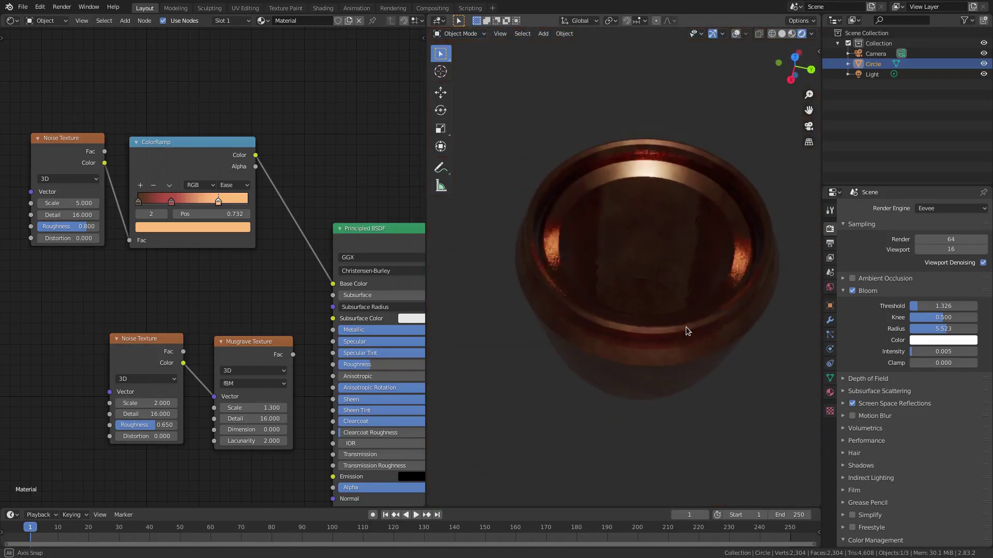
pyautogui.moveTo(691, 236); pyautogui.dragTo(696, 155, button='middle')
# Link the Musgrave Texture's Fac to the shader's Roughness and inspect the rusty surface from several sides.
pyautogui.moveTo(269, 269); pyautogui.dragTo(257, 198, button='middle')
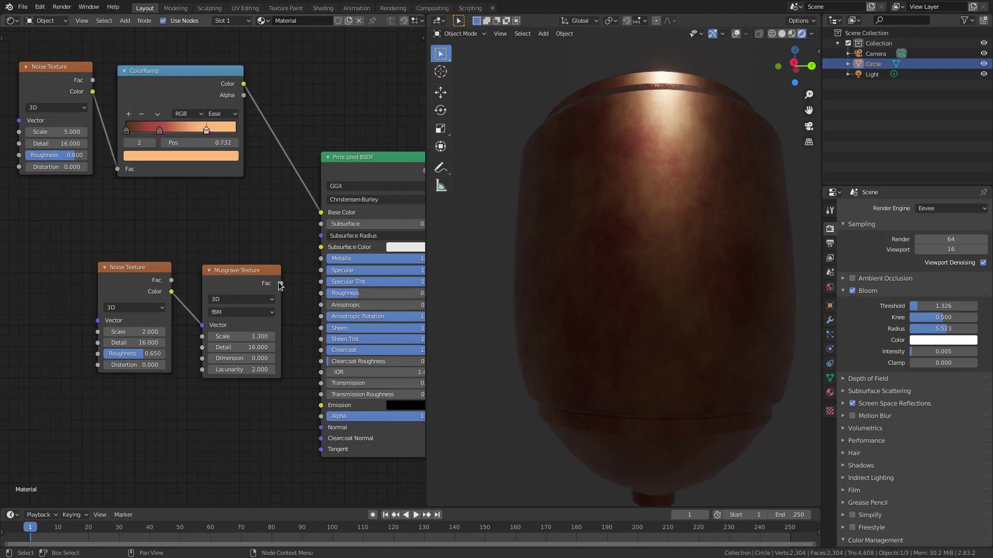
pyautogui.moveTo(280, 283); pyautogui.dragTo(321, 294)
pyautogui.moveTo(642, 334); pyautogui.dragTo(620, 362, button='middle')
pyautogui.scroll(-3, 660, 345)
pyautogui.scroll(3, 579, 337)
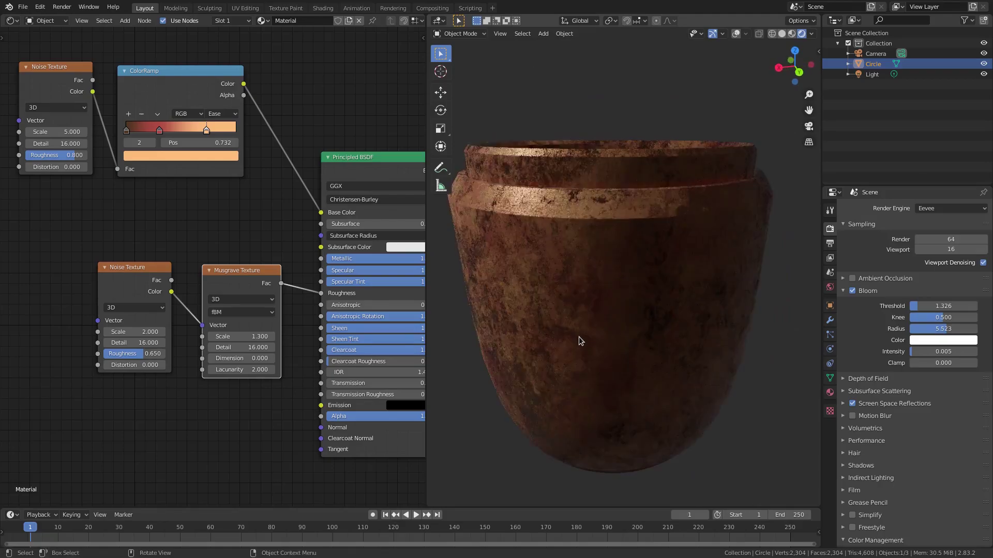
pyautogui.moveTo(579, 336); pyautogui.dragTo(576, 239, button='middle')
pyautogui.moveTo(598, 319); pyautogui.dragTo(721, 262, button='middle')
pyautogui.moveTo(321, 213)
pyautogui.mouseDown()
pyautogui.moveTo(281, 244)
pyautogui.moveTo(249, 155)
pyautogui.moveTo(247, 85)
pyautogui.moveTo(292, 191)
pyautogui.moveTo(322, 214)
pyautogui.mouseUp()
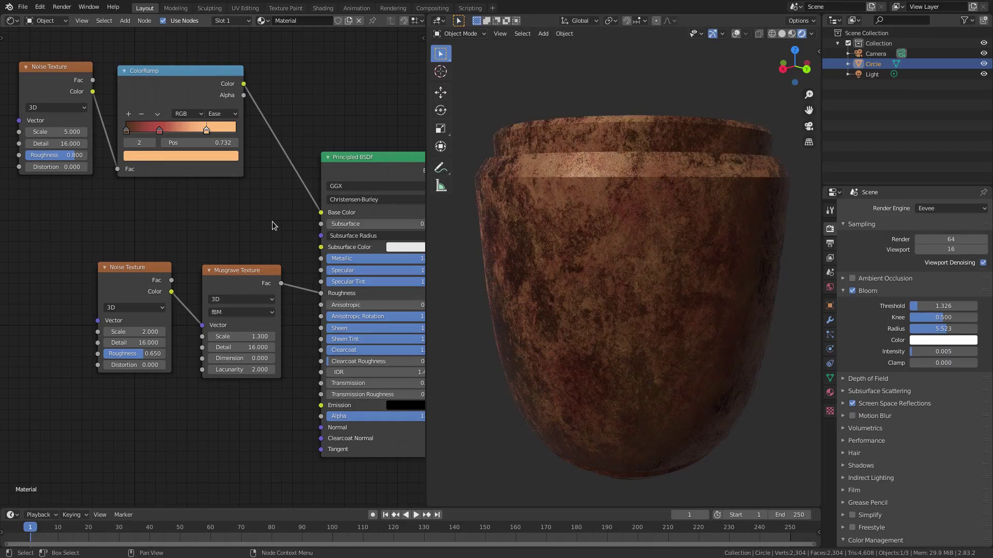
# Add an ico sphere with 4 subdivisions and move it beside the vessel, about -3.08 m in X, 2.98 m in Y and 0.54 m in Z.
pyautogui.scroll(-4, 649, 218)
pyautogui.moveTo(725, 253); pyautogui.dragTo(600, 209, button='middle')
pyautogui.hotkey('shift', 'a')
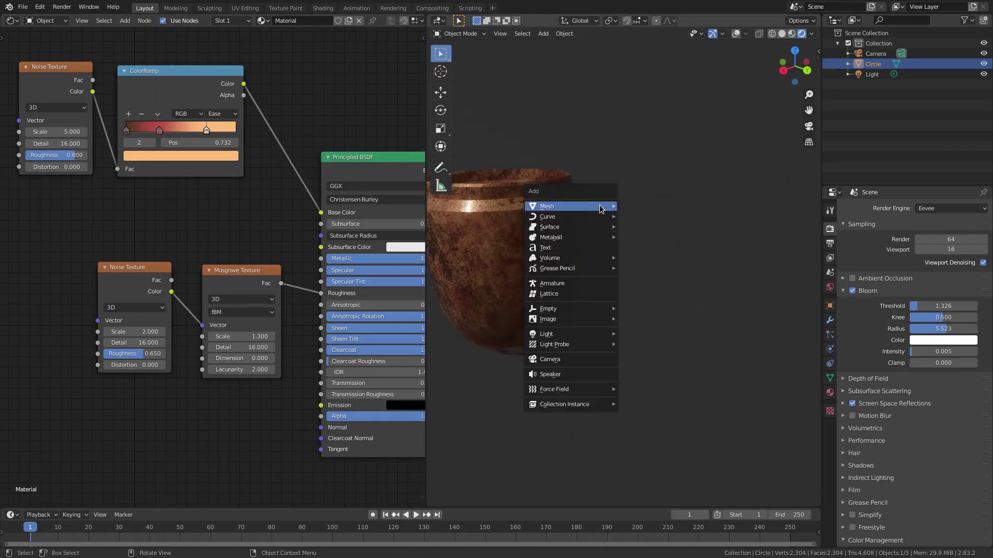
pyautogui.moveTo(601, 209)
pyautogui.click(661, 248)
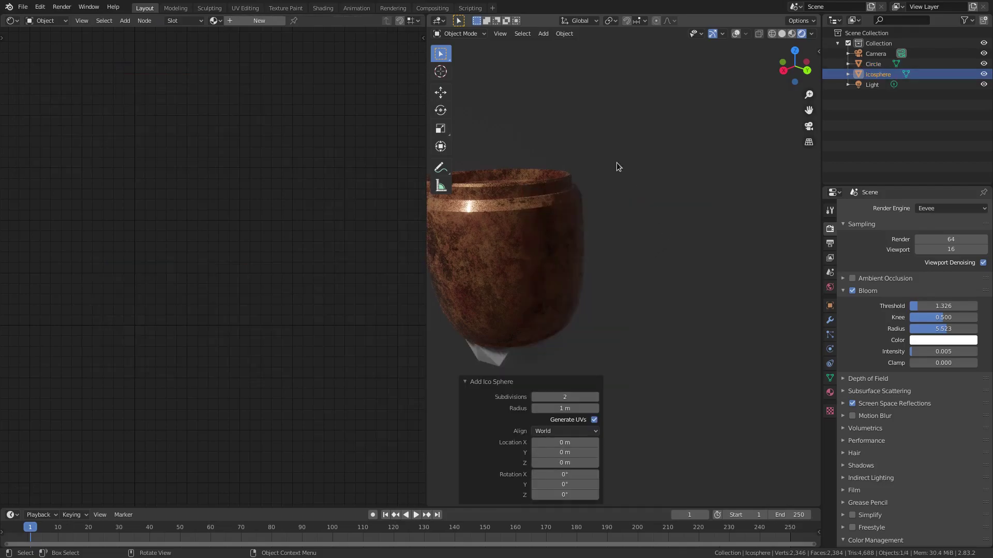
pyautogui.scroll(-2, 605, 217)
pyautogui.press('g')
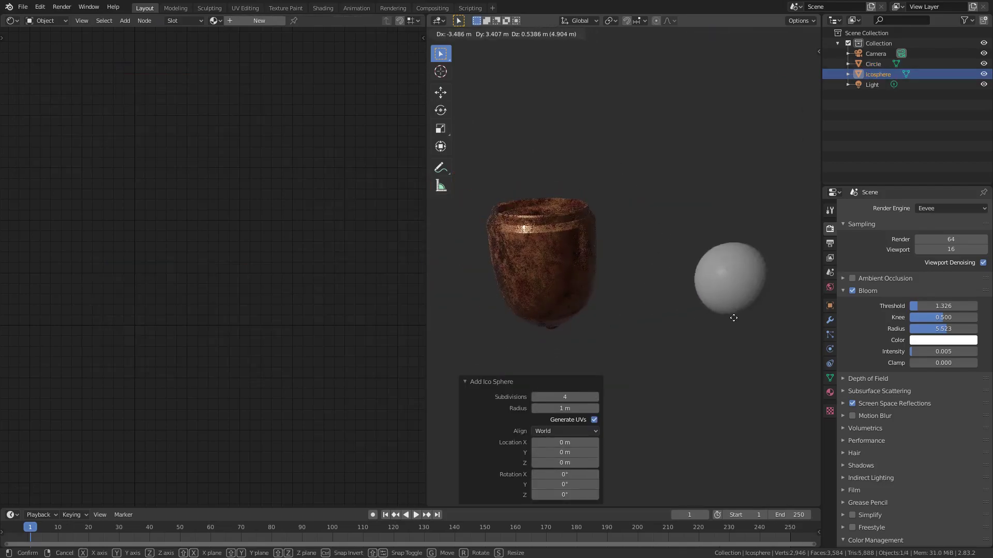
pyautogui.click(730, 305)
# Shade the ico sphere smooth and enlarge it about 1.49 times, nudging it closer to the vessel.
pyautogui.click(564, 33)
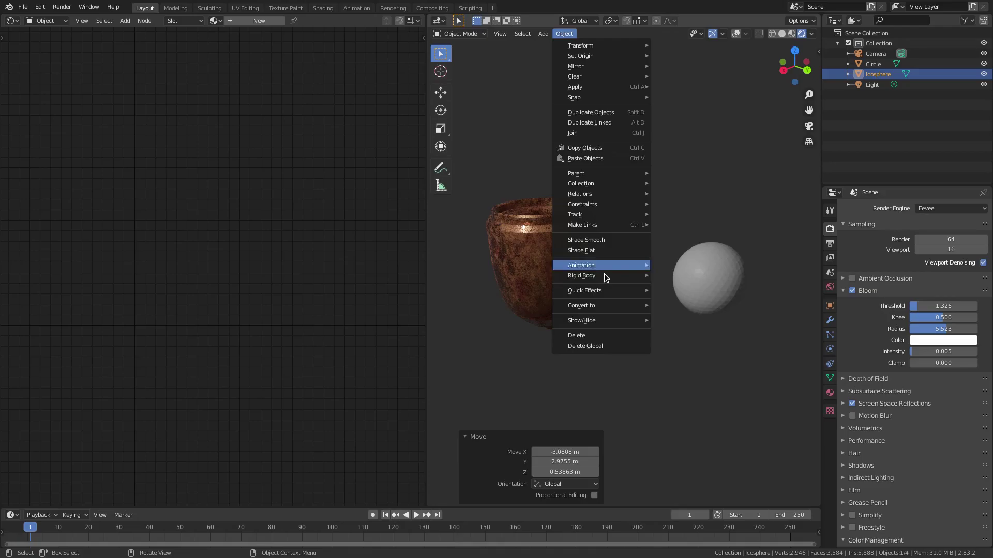
pyautogui.click(611, 242)
pyautogui.press('s')
pyautogui.click(434, 264)
pyautogui.press('g')
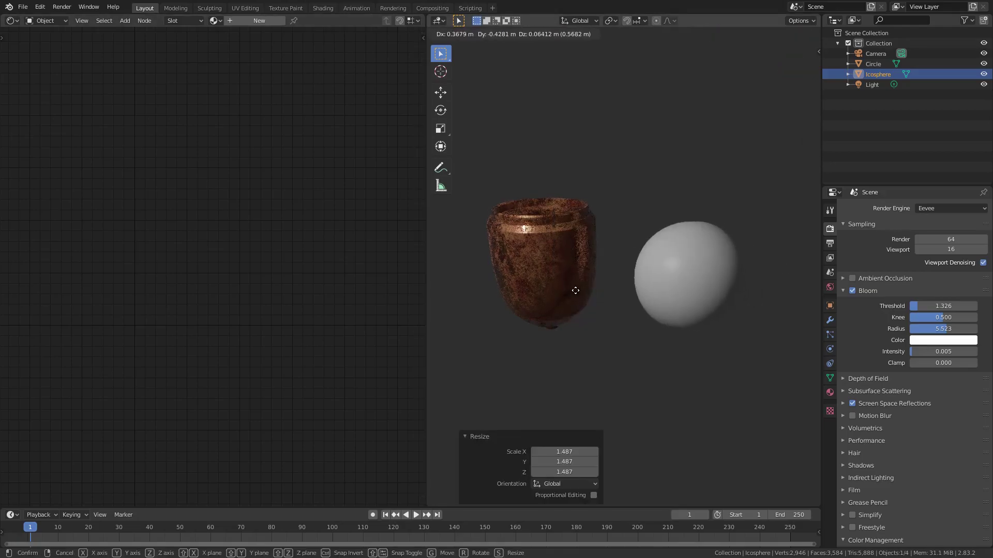
pyautogui.click(574, 282)
# Assign the existing rusty metal material named Material to the ico sphere and inspect it.
pyautogui.click(830, 393)
pyautogui.click(846, 256)
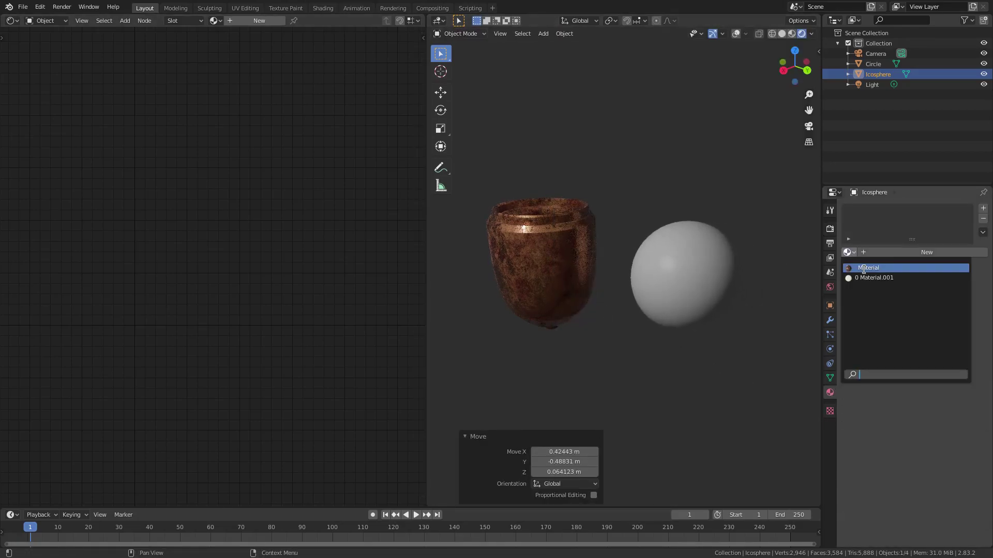
pyautogui.click(862, 264)
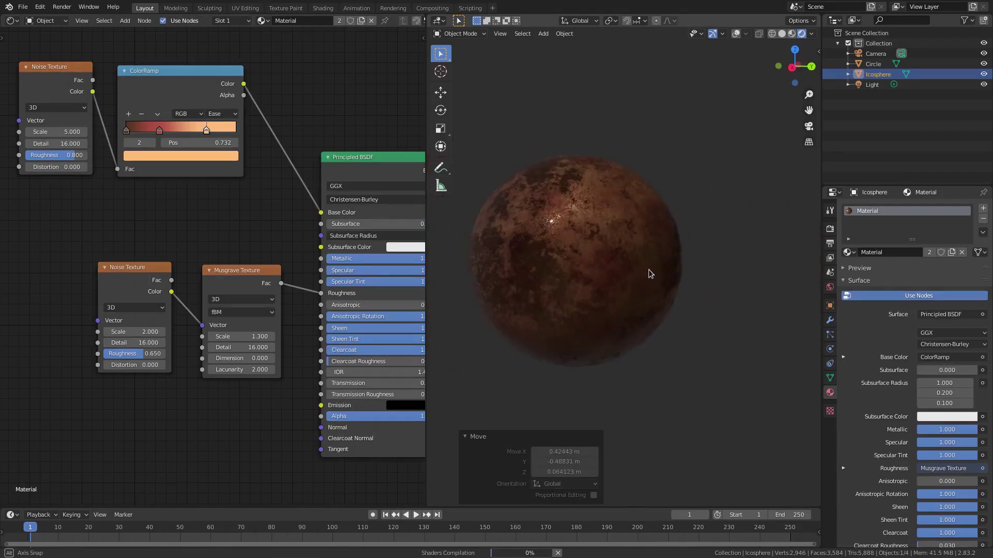
pyautogui.scroll(-3, 643, 244)
# Add a cube and move it above the sphere, about -2.83 m in X, 1.46 m in Y and 3.93 m in Z.
pyautogui.hotkey('shift', 'a')
pyautogui.moveTo(627, 263)
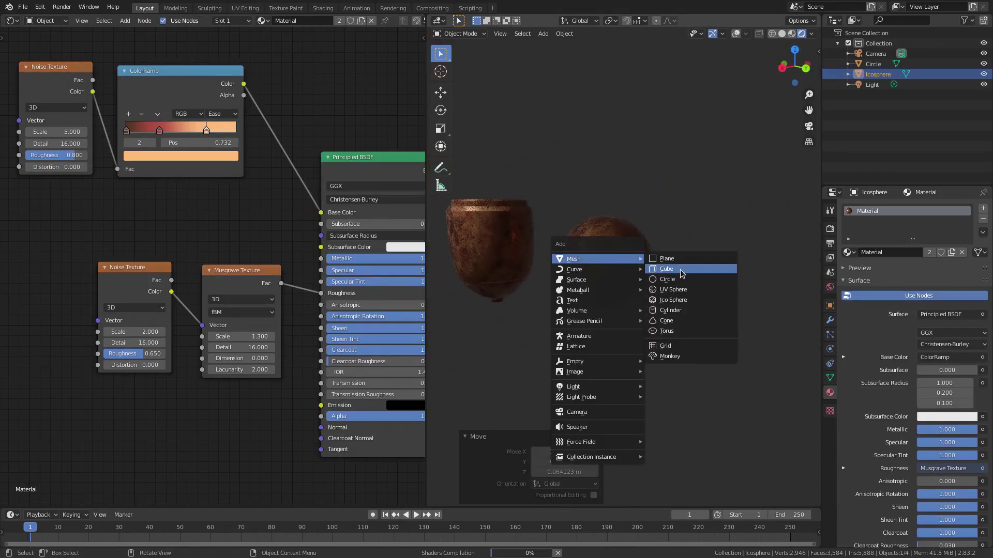
pyautogui.click(681, 269)
pyautogui.press('g')
pyautogui.click(517, 173)
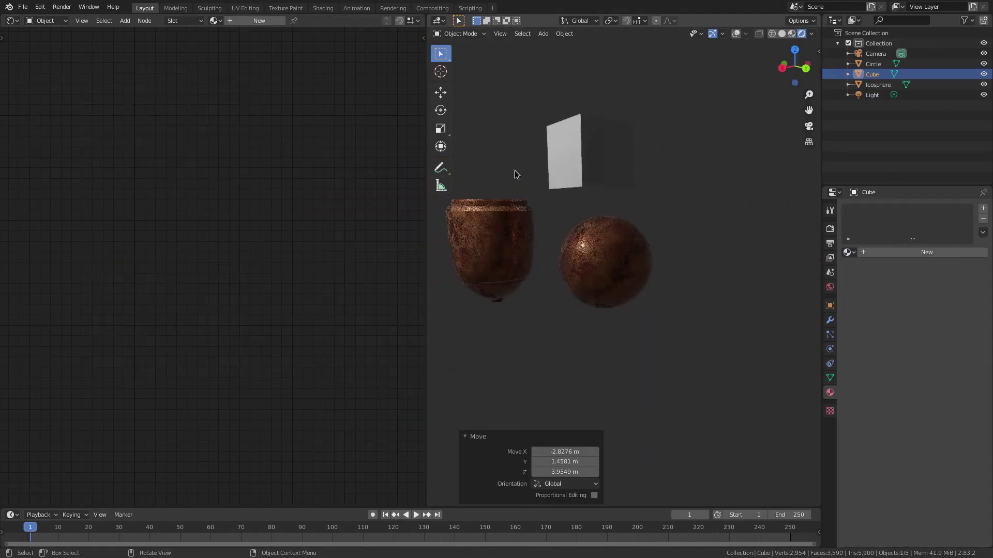
# Assign the existing rusty metal material named Material to the cube.
pyautogui.click(848, 252)
pyautogui.click(861, 265)
pyautogui.moveTo(530, 246); pyautogui.dragTo(556, 282, button='middle')
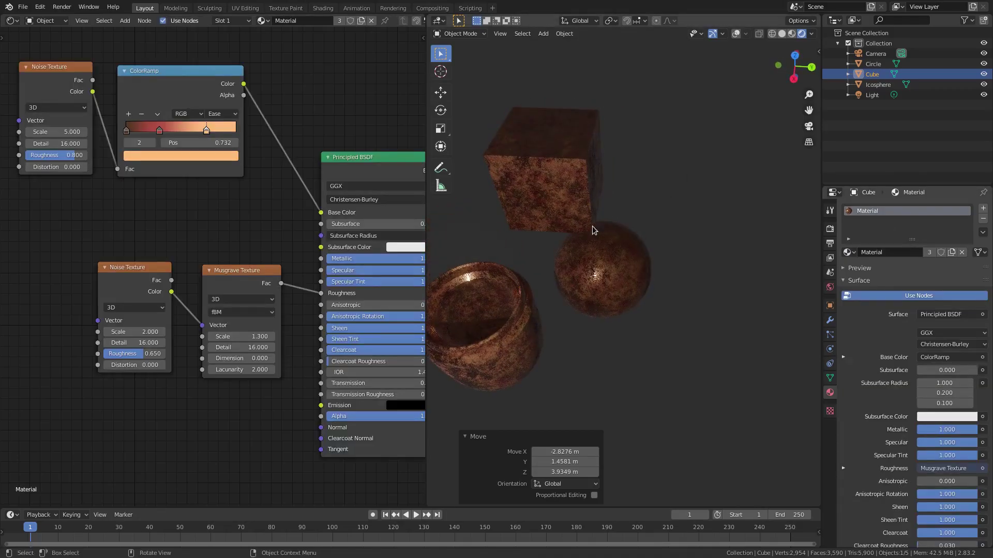
# Scale up the cube and move it about -0.16 m in X, -1.13 m in Y and 0.2 m in Z, inspecting its surface.
pyautogui.press('s')
pyautogui.click(649, 217)
pyautogui.press('g')
pyautogui.click(597, 205)
pyautogui.moveTo(597, 205); pyautogui.dragTo(644, 211, button='middle')
pyautogui.scroll(2, 665, 241)
pyautogui.scroll(2, 675, 220)
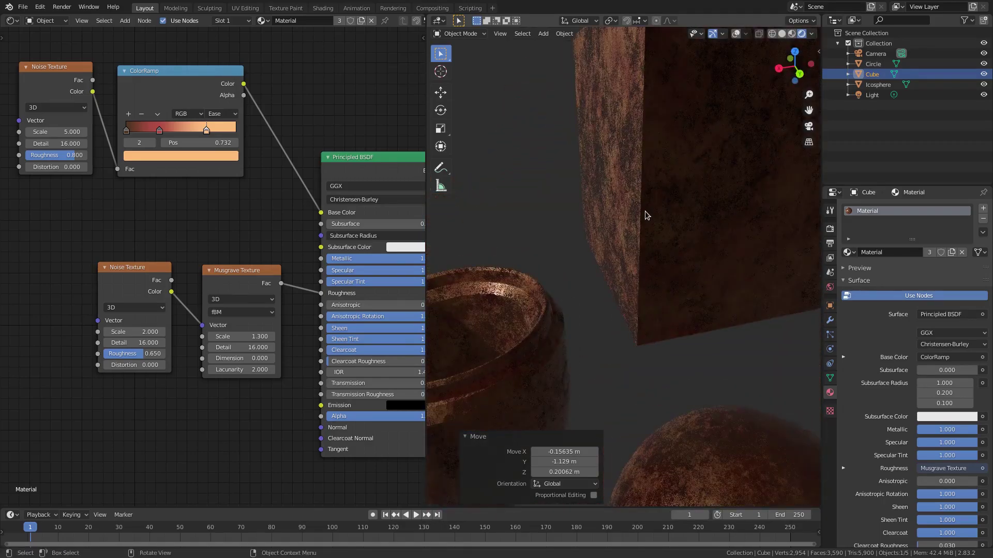
# Move the cube down so that it stands behind the vessel and the sphere.
pyautogui.scroll(-4, 712, 218)
pyautogui.press('g')
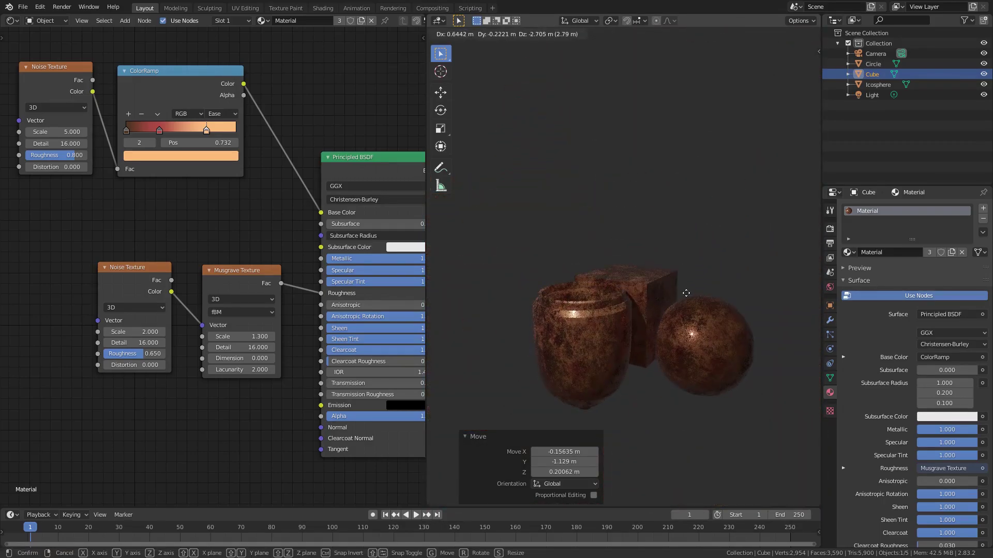
pyautogui.click(686, 293)
# Stretch the cube about 1.52 times along Z and raise it about 0.93 m.
pyautogui.press('s')
pyautogui.press('z')
pyautogui.click(709, 231)
pyautogui.press('g')
pyautogui.press('z')
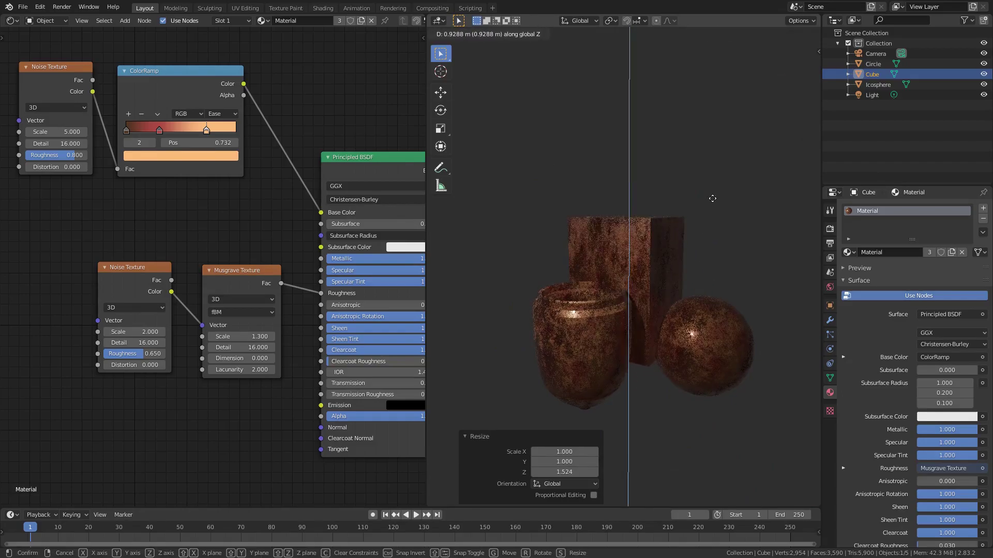
pyautogui.click(712, 202)
# Reposition the stretched block behind and between the vessel and the sphere, checking its placement from different angles.
pyautogui.moveTo(690, 272); pyautogui.dragTo(604, 284, button='middle')
pyautogui.press('g')
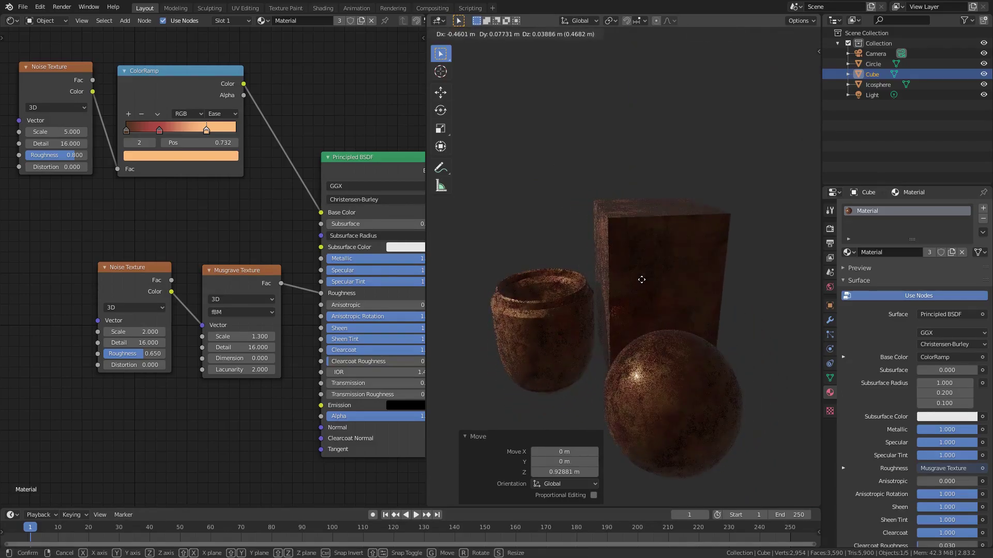
pyautogui.click(644, 278)
pyautogui.moveTo(664, 276); pyautogui.dragTo(716, 245, button='middle')
pyautogui.press('g')
pyautogui.click(756, 264)
pyautogui.press('g')
pyautogui.click(634, 297)
# Scale the block along Z again and raise it about 0.17 m.
pyautogui.press('s')
pyautogui.press('z')
pyautogui.click(714, 268)
pyautogui.press('g')
pyautogui.press('z')
pyautogui.click(698, 247)
# Apply the scale of the block behind the vessel.
pyautogui.click(564, 33)
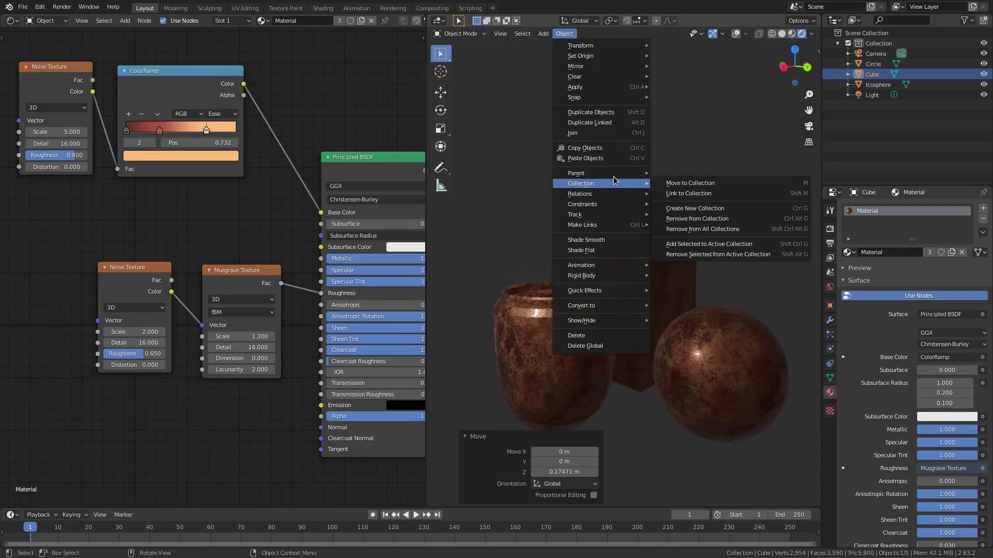
pyautogui.moveTo(599, 87)
pyautogui.click(687, 111)
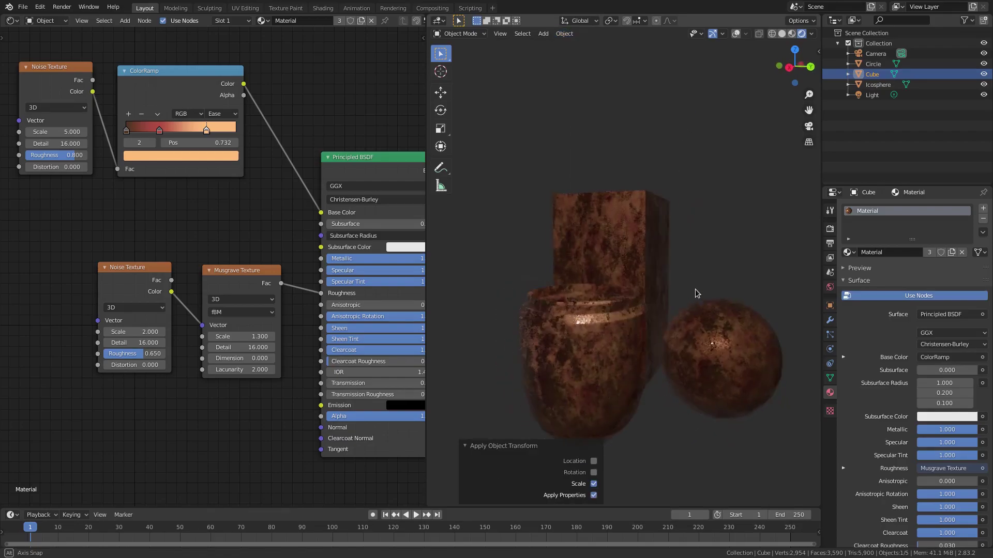